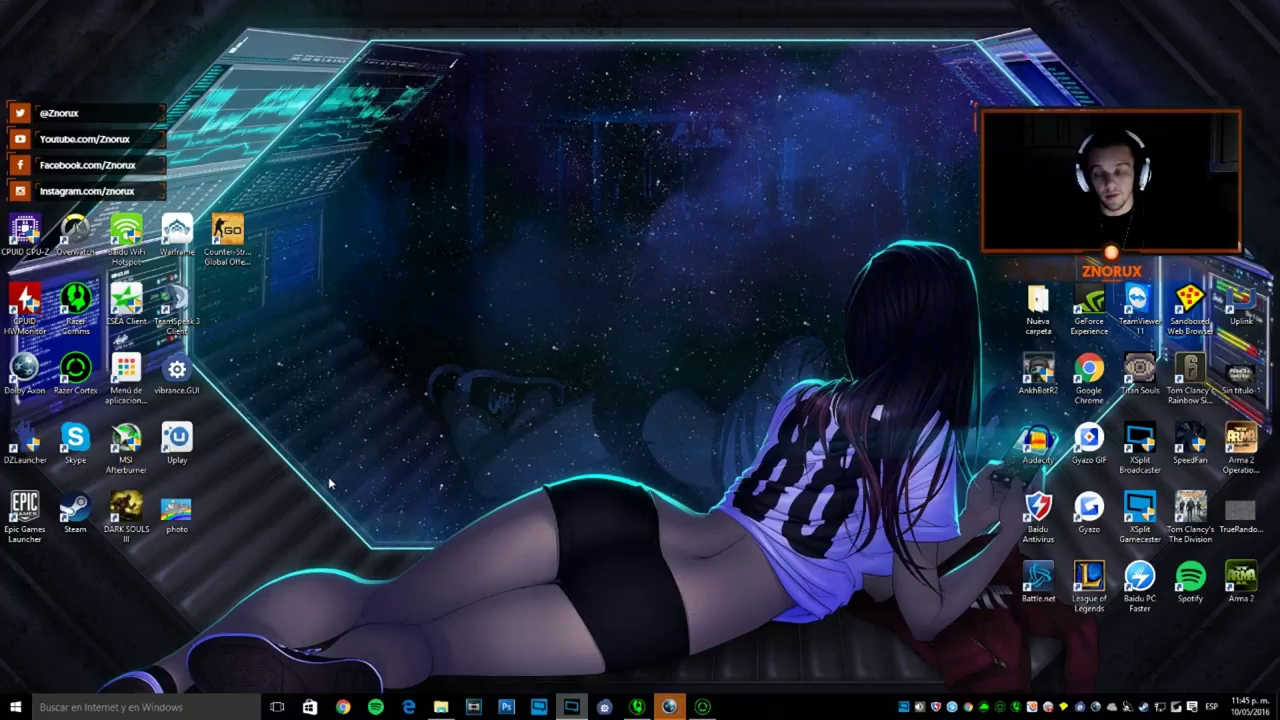
# - Bring up the Razer Cortex and Baidu PC Faster windows and place them on the desktop
pyautogui.click(702, 707)
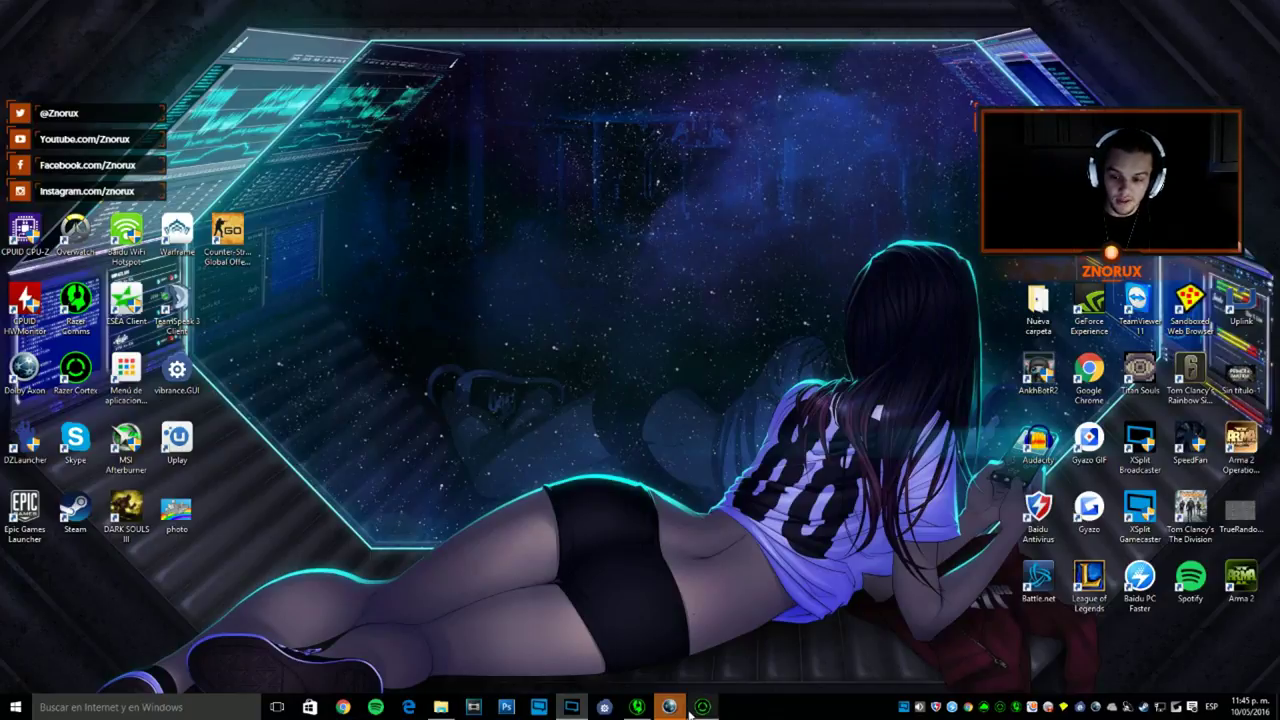
pyautogui.moveTo(614, 206); pyautogui.dragTo(573, 69)
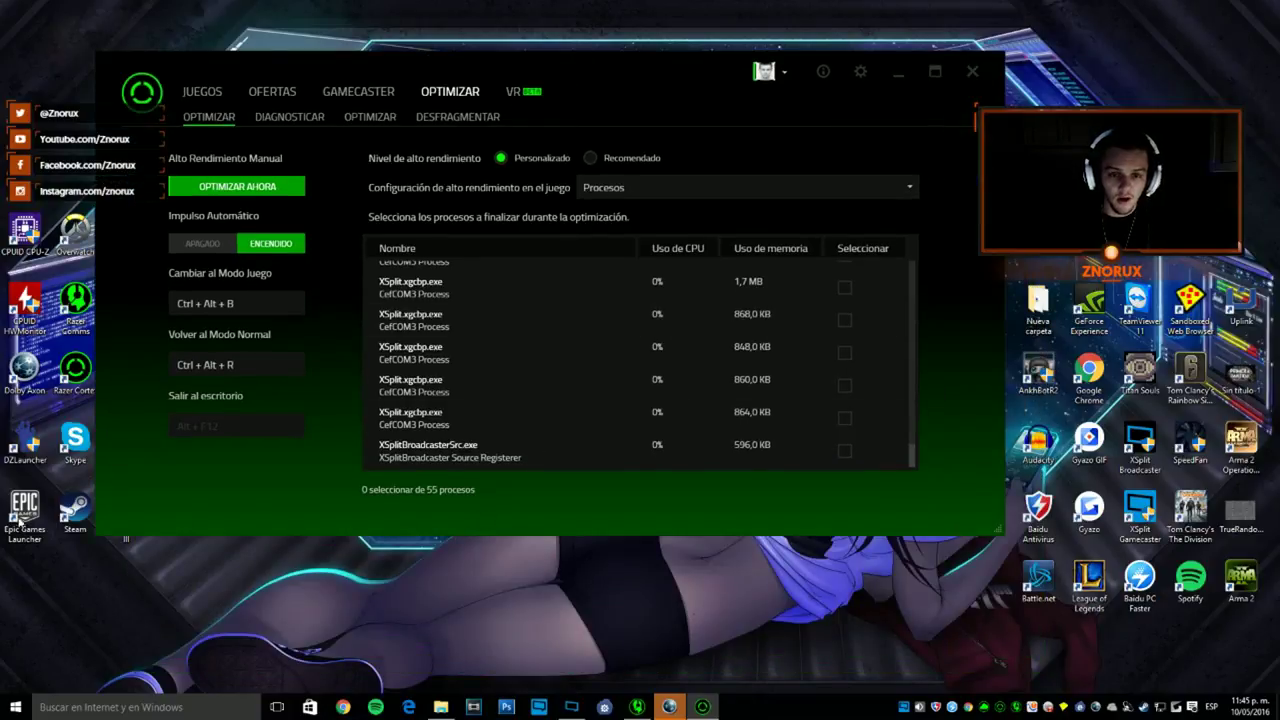
pyautogui.click(952, 707)
pyautogui.moveTo(805, 160); pyautogui.dragTo(880, 268)
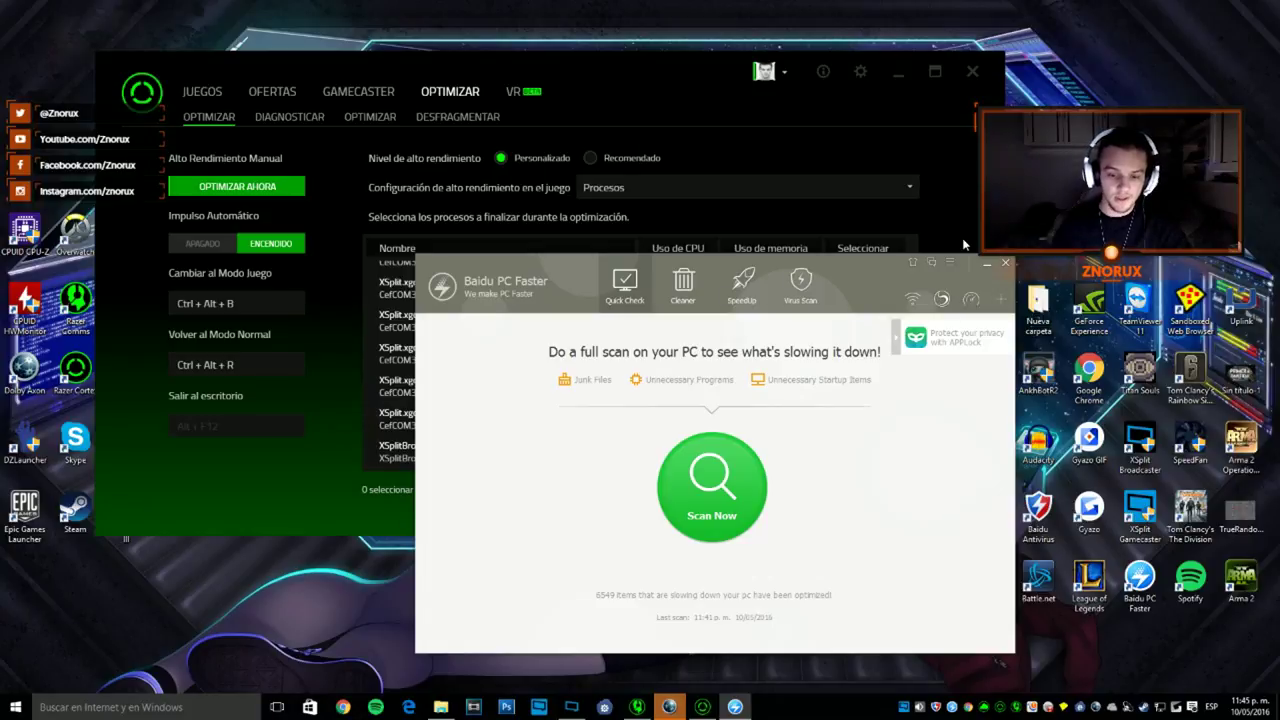
# - Switch to Microsoft Edge, go to Google and search for "razer cortex"
pyautogui.click(408, 707)
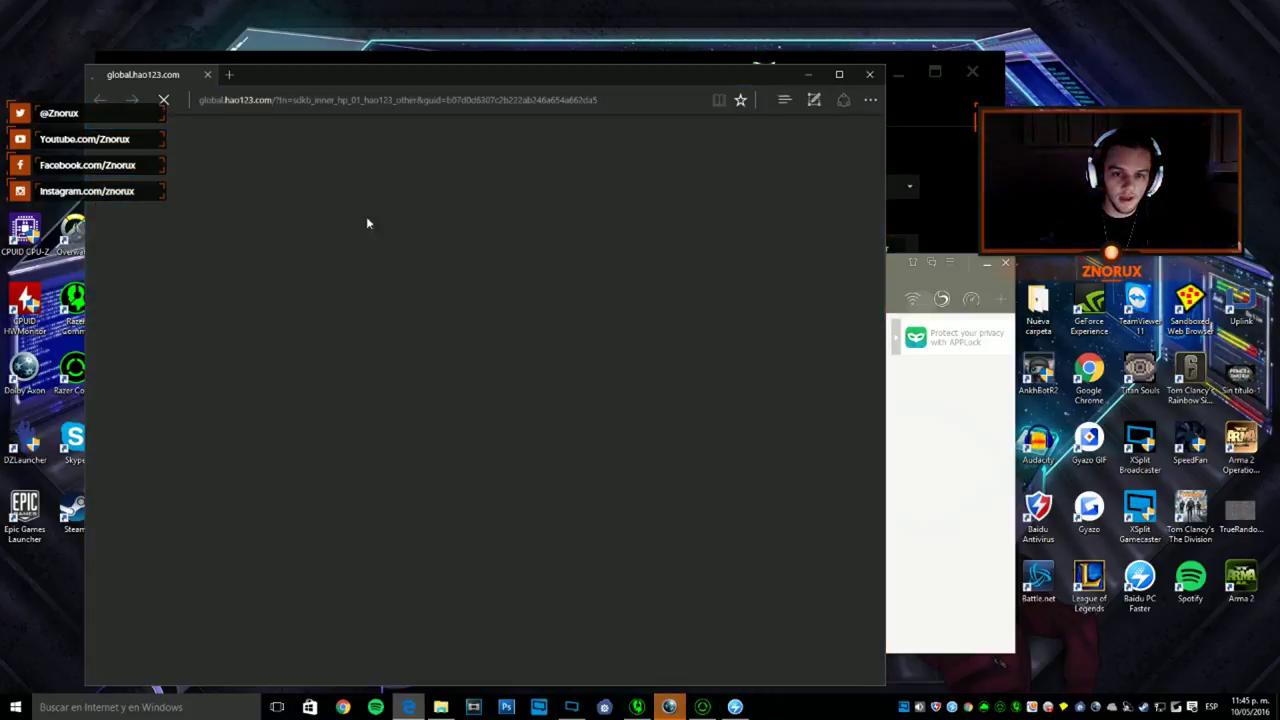
pyautogui.click(397, 101)
pyautogui.write('google.')
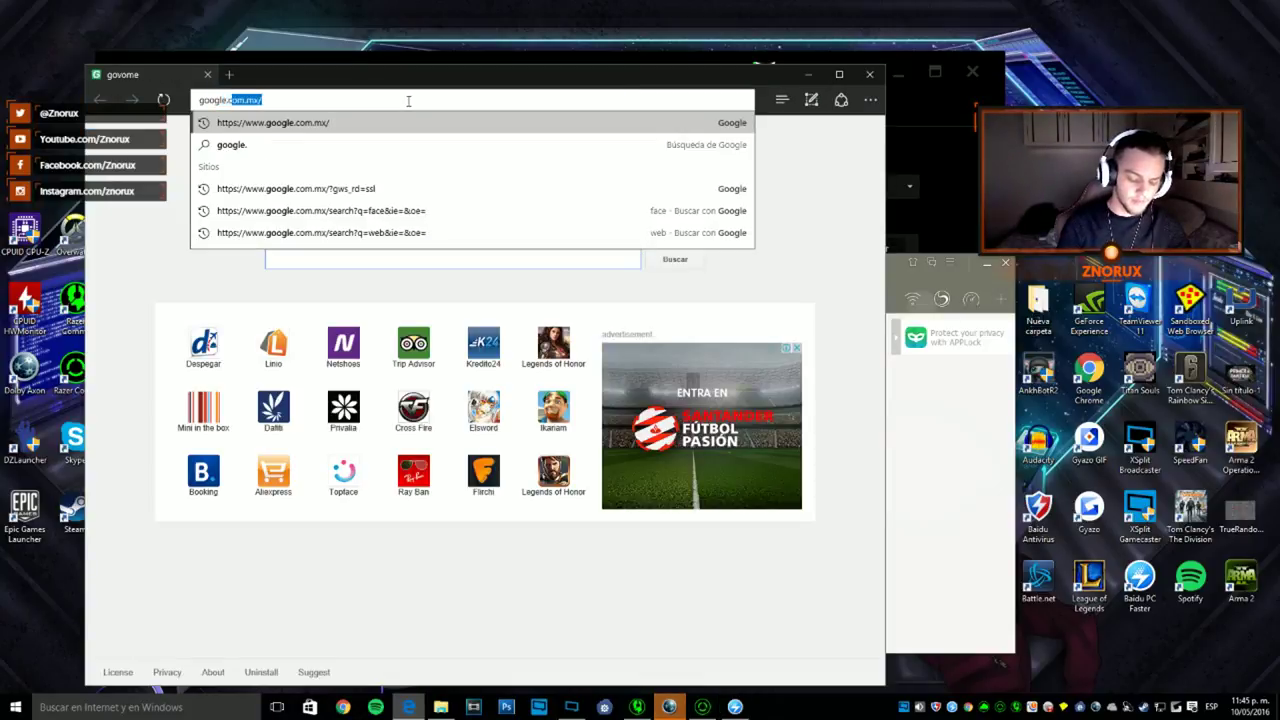
pyautogui.press('Return')
pyautogui.write('razer')
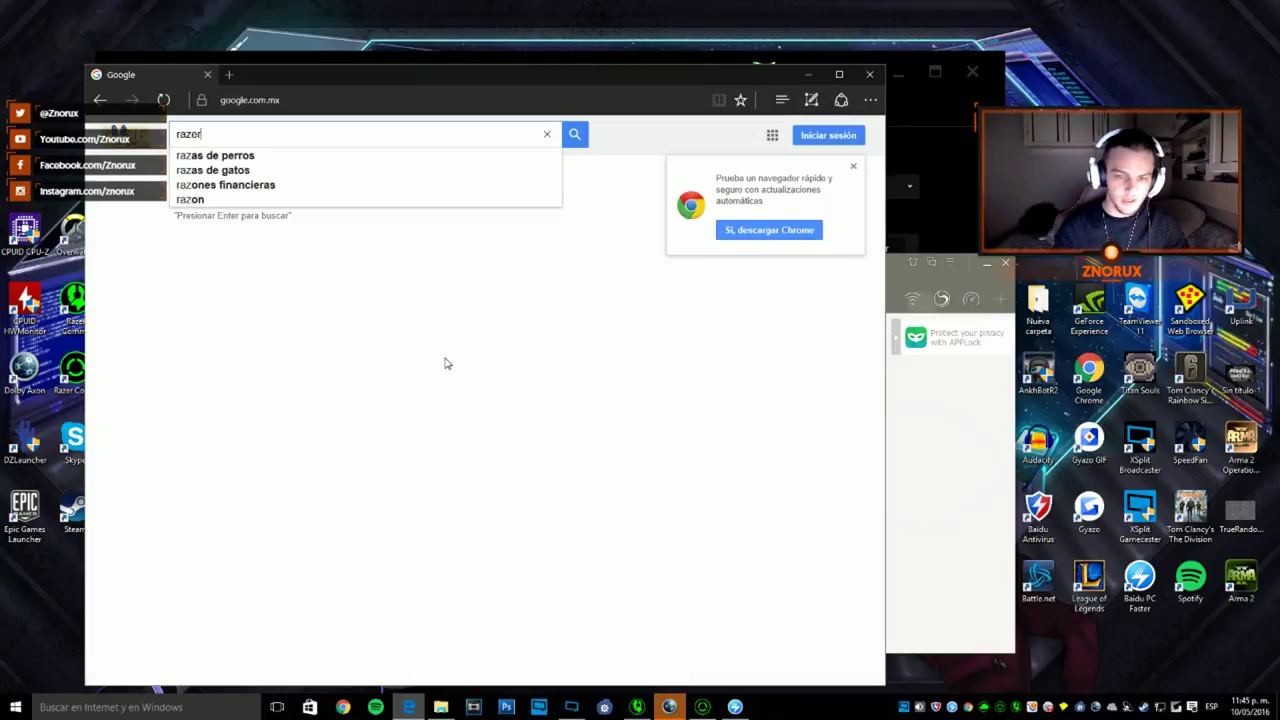
pyautogui.write(' cortex')
pyautogui.press('Return')
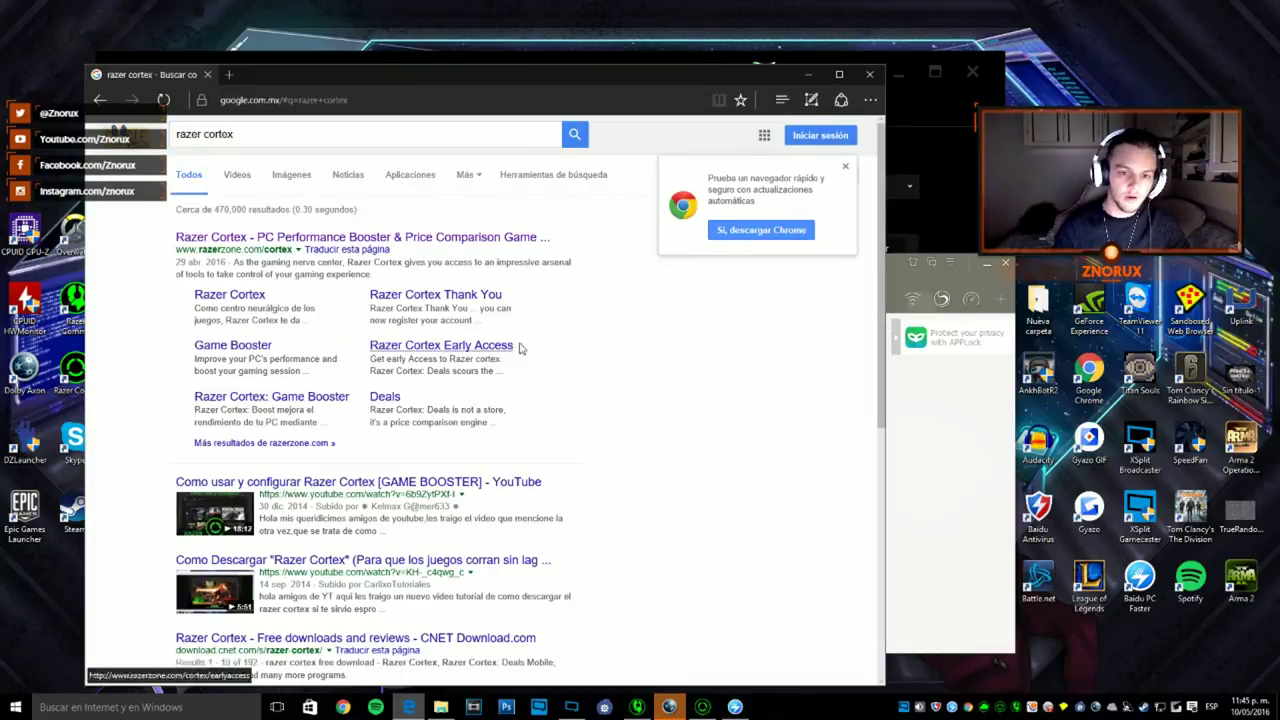
# - Open the official Razer Cortex page from the search results and review its features and tech specs
pyautogui.click(354, 240)
pyautogui.scroll(-5, 496, 350)
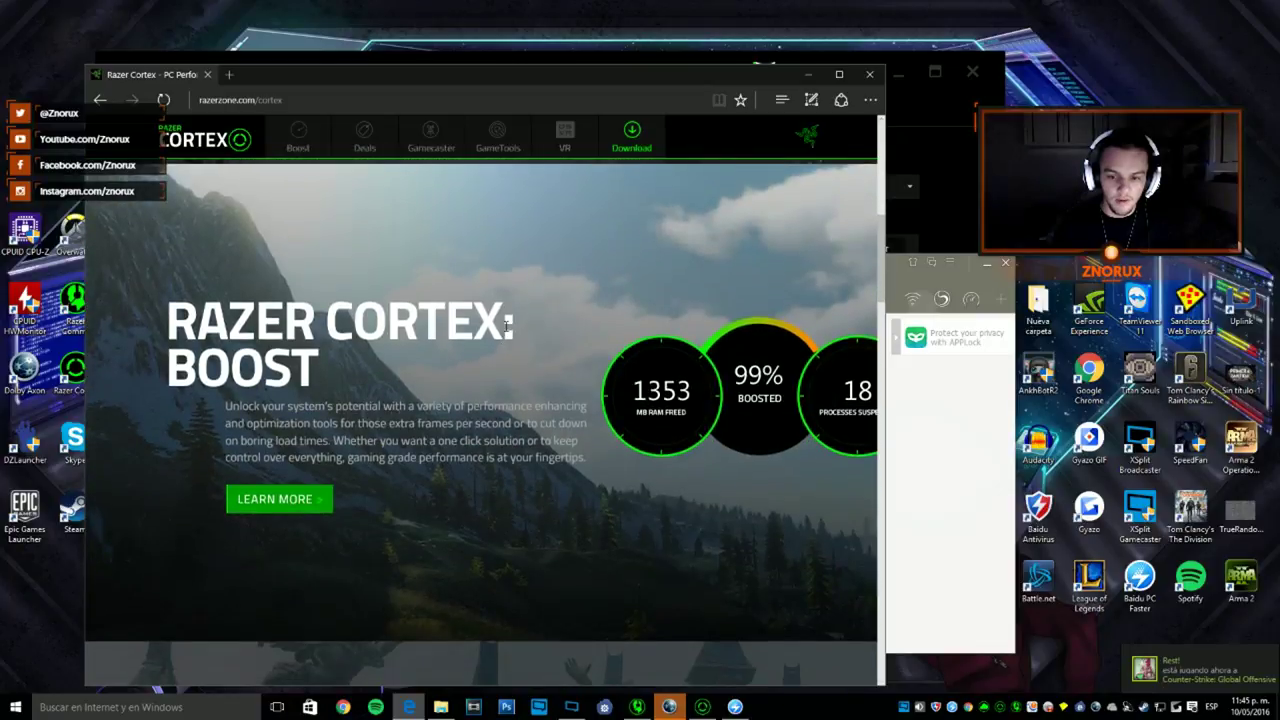
pyautogui.scroll(-2, 650, 389)
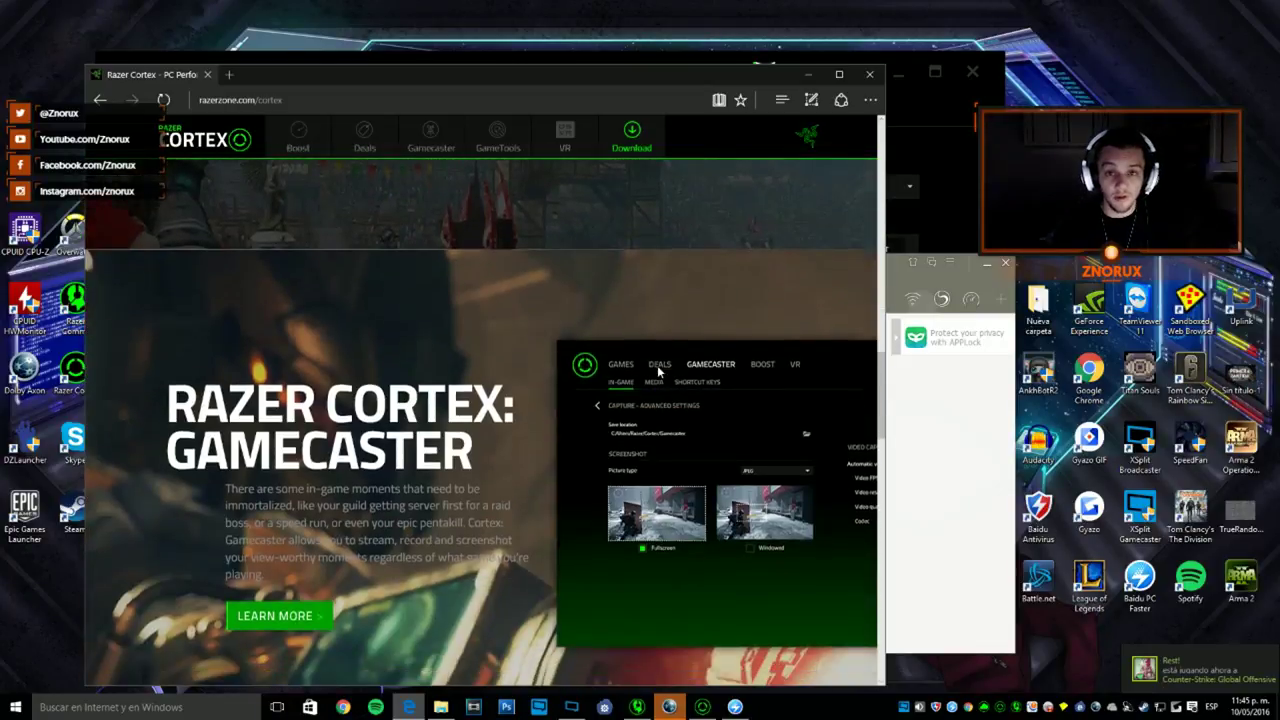
pyautogui.scroll(-3, 658, 363)
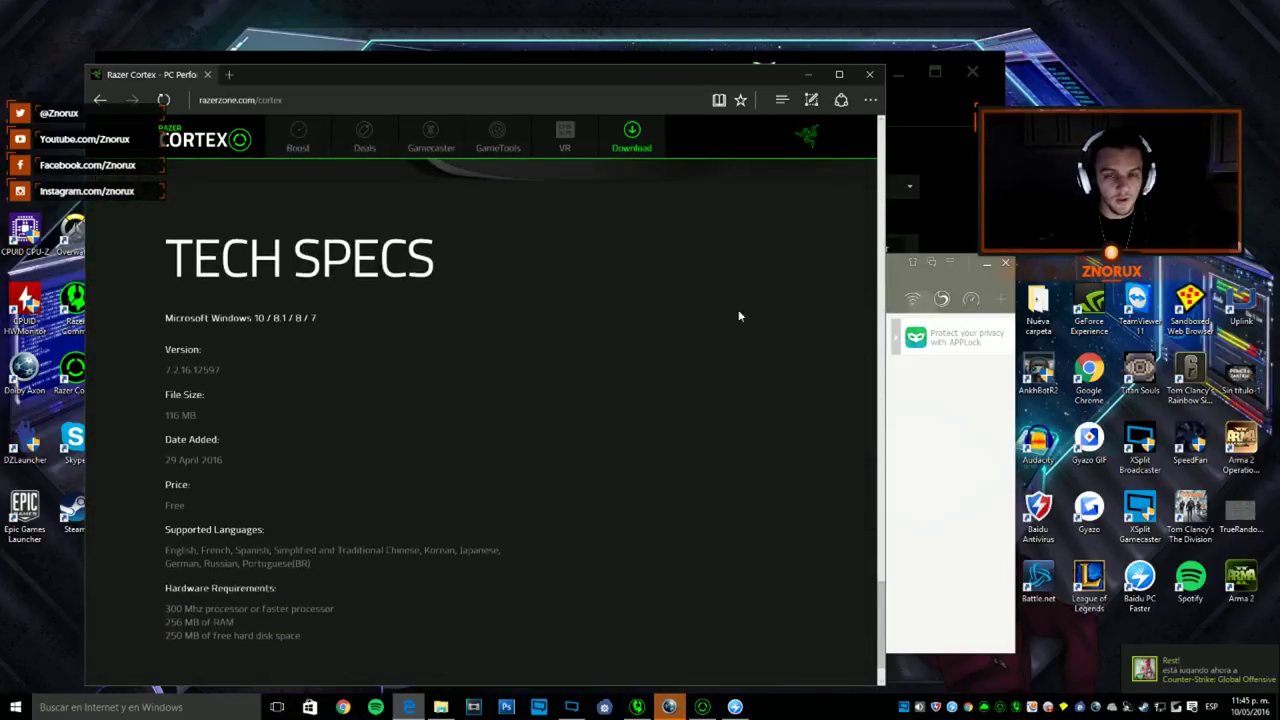
pyautogui.scroll(1, 737, 314)
# - Return to the Google results, search for "basidu pc faster" and open the official Baidu PC Faster site
pyautogui.click(100, 99)
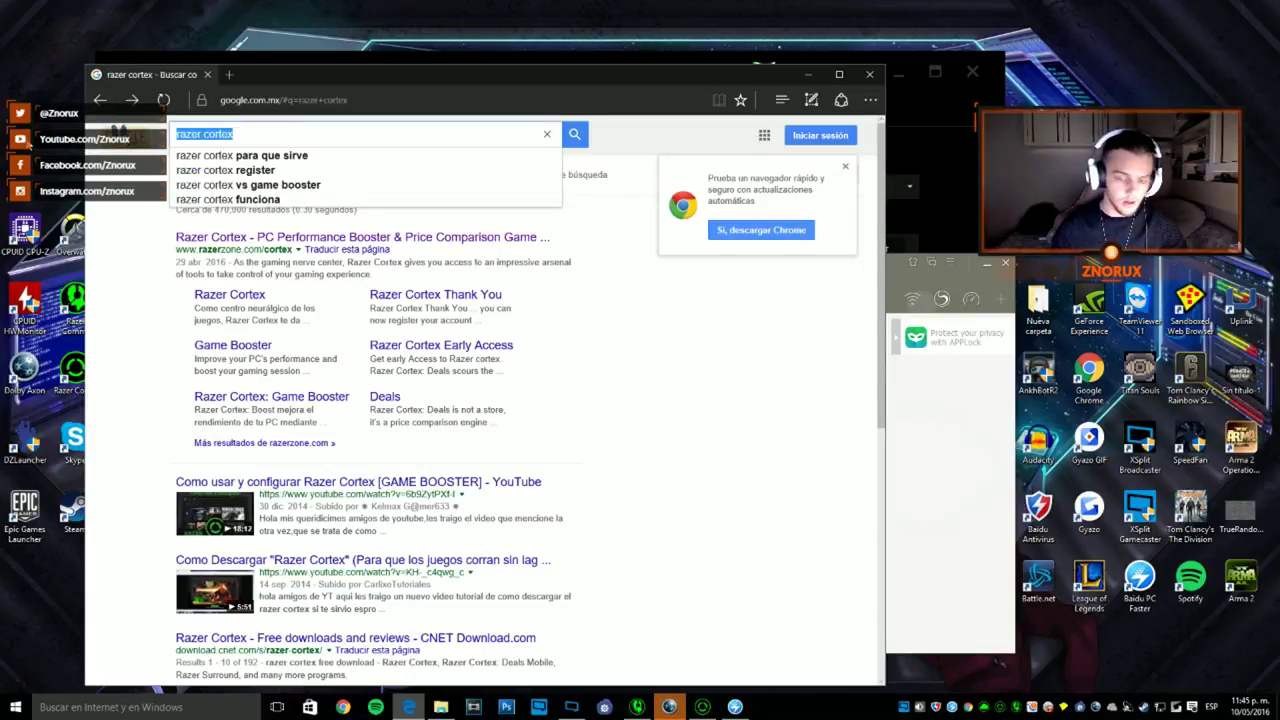
pyautogui.write('basidu pc faster')
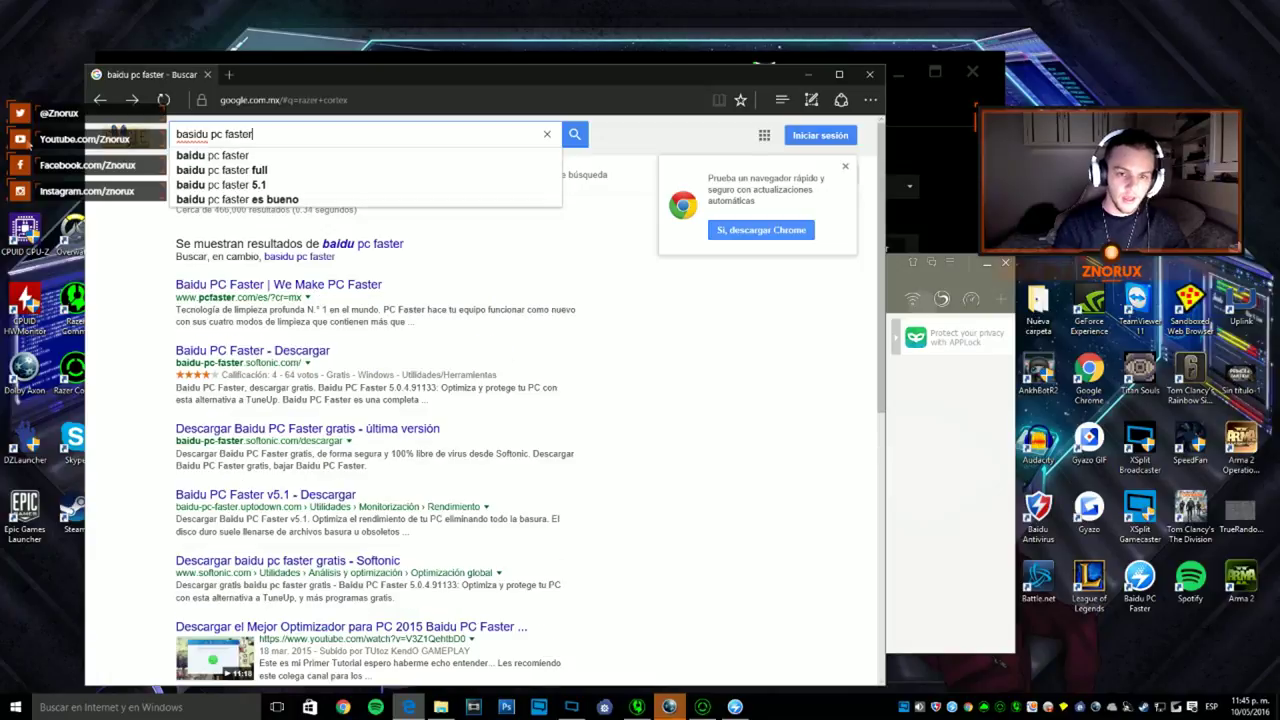
pyautogui.press('Return')
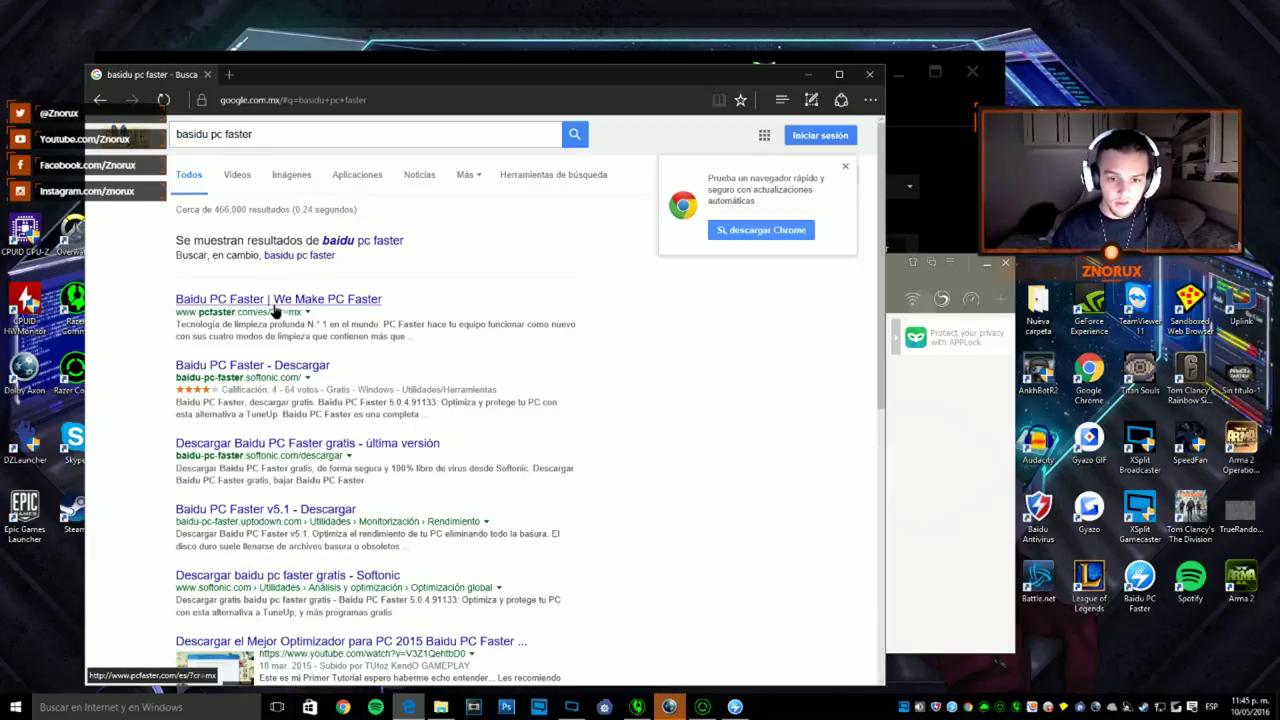
pyautogui.click(278, 298)
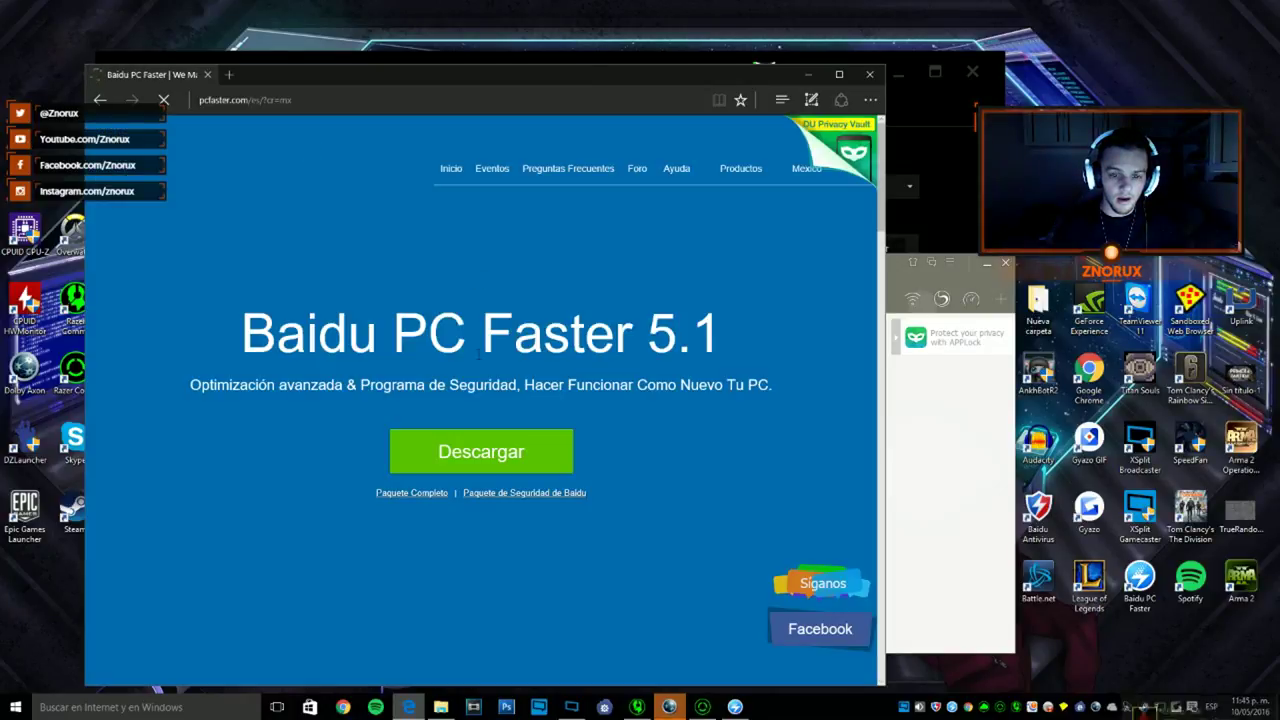
# - Look over the Baidu PC Faster 5.1 download page and close the browser
pyautogui.scroll(-4, 654, 489)
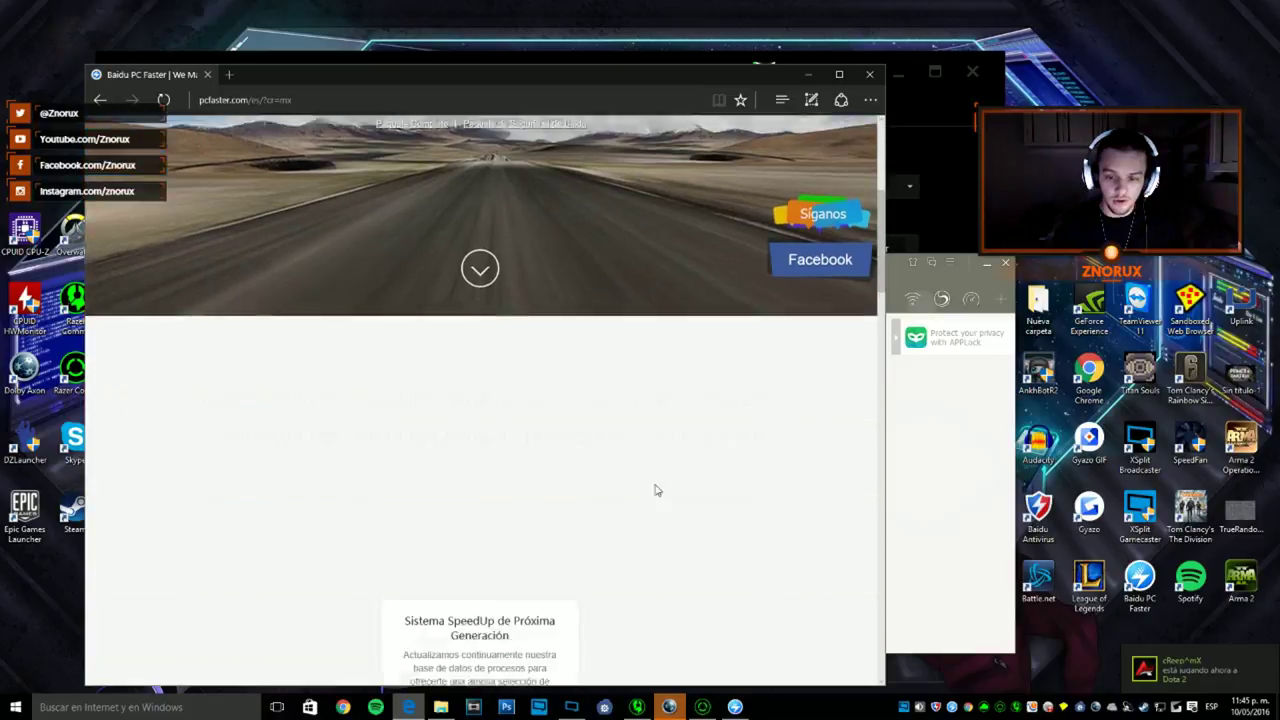
pyautogui.scroll(3, 789, 296)
pyautogui.scroll(2, 789, 295)
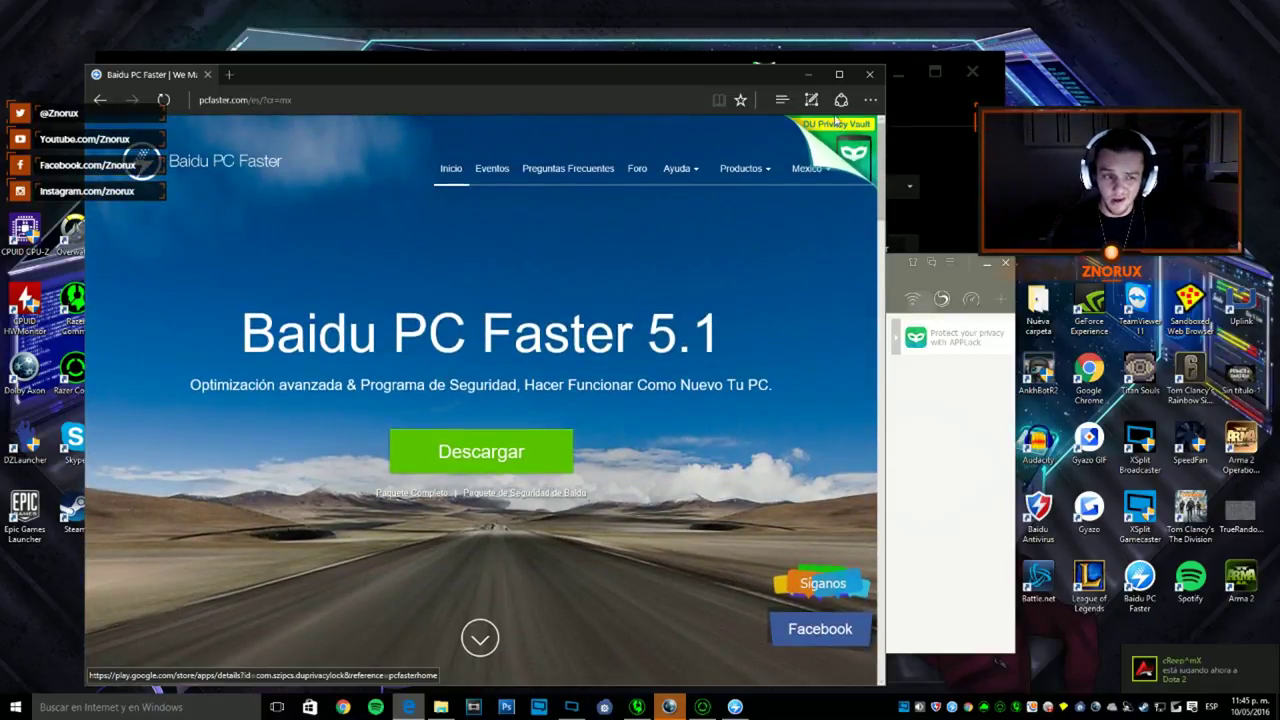
pyautogui.click(870, 75)
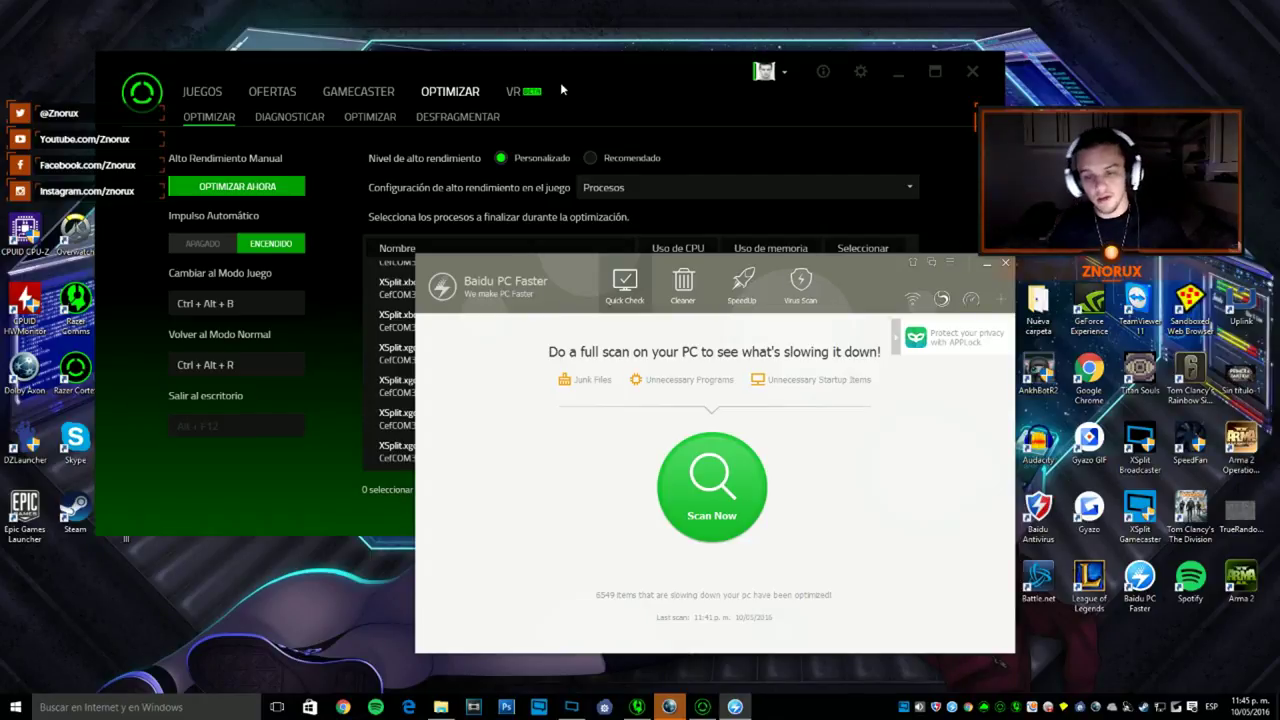
# - Rearrange the Razer Cortex and Baidu PC Faster windows so that they no longer overlap
pyautogui.moveTo(506, 71); pyautogui.dragTo(670, 48)
pyautogui.click(760, 570)
pyautogui.moveTo(860, 270); pyautogui.dragTo(1122, 506)
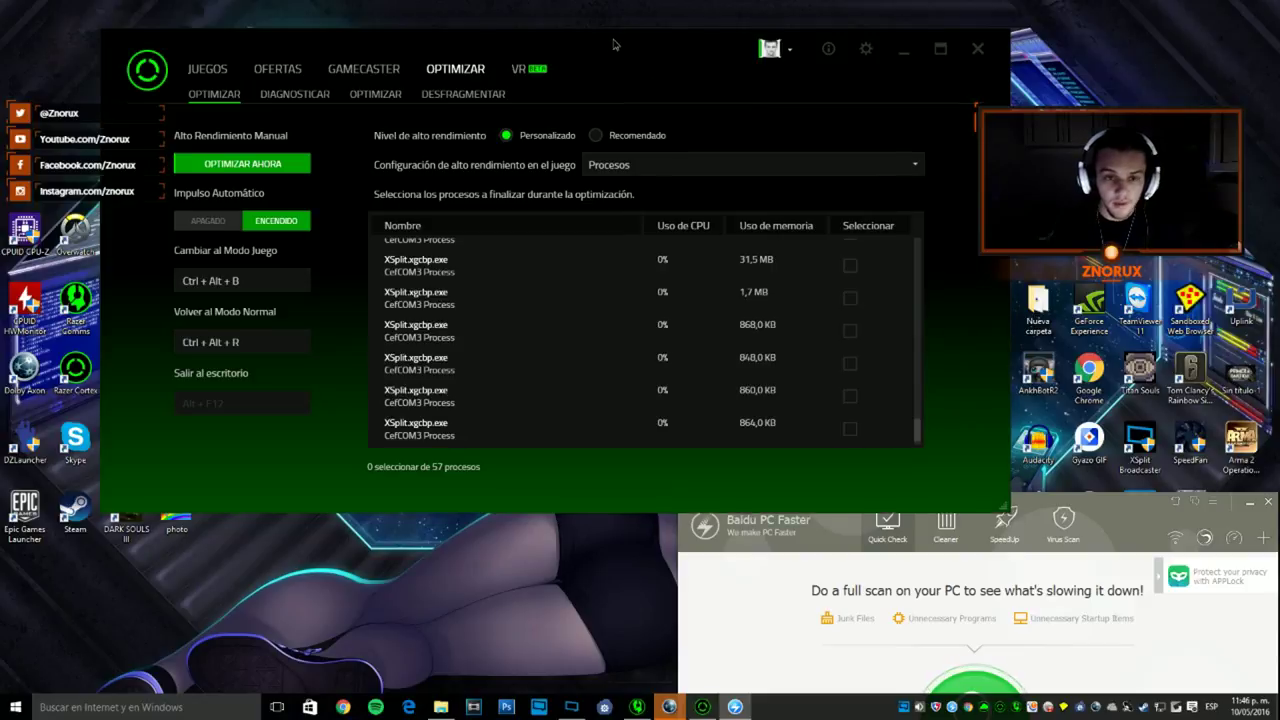
pyautogui.moveTo(612, 45); pyautogui.dragTo(614, 25)
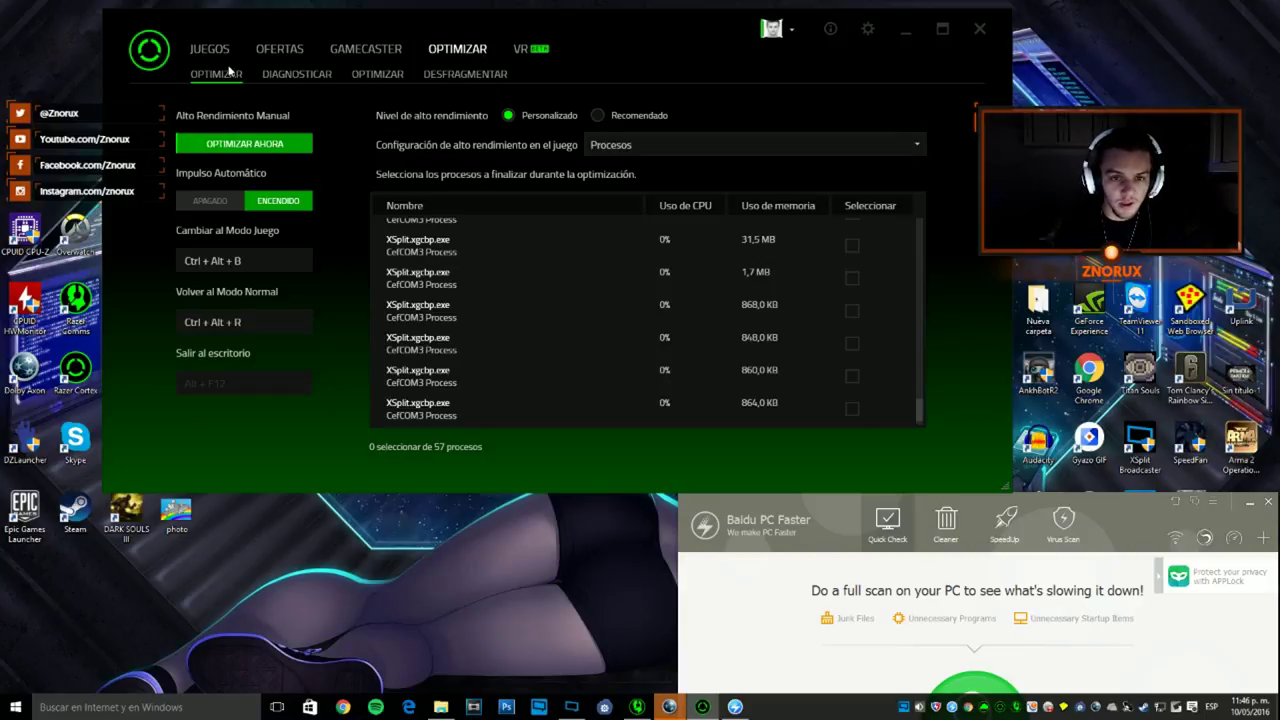
# - Apply Razer Cortex's recommended system optimization for ending hung applications quickly, with HungAppTimeout set to 4000
pyautogui.click(433, 79)
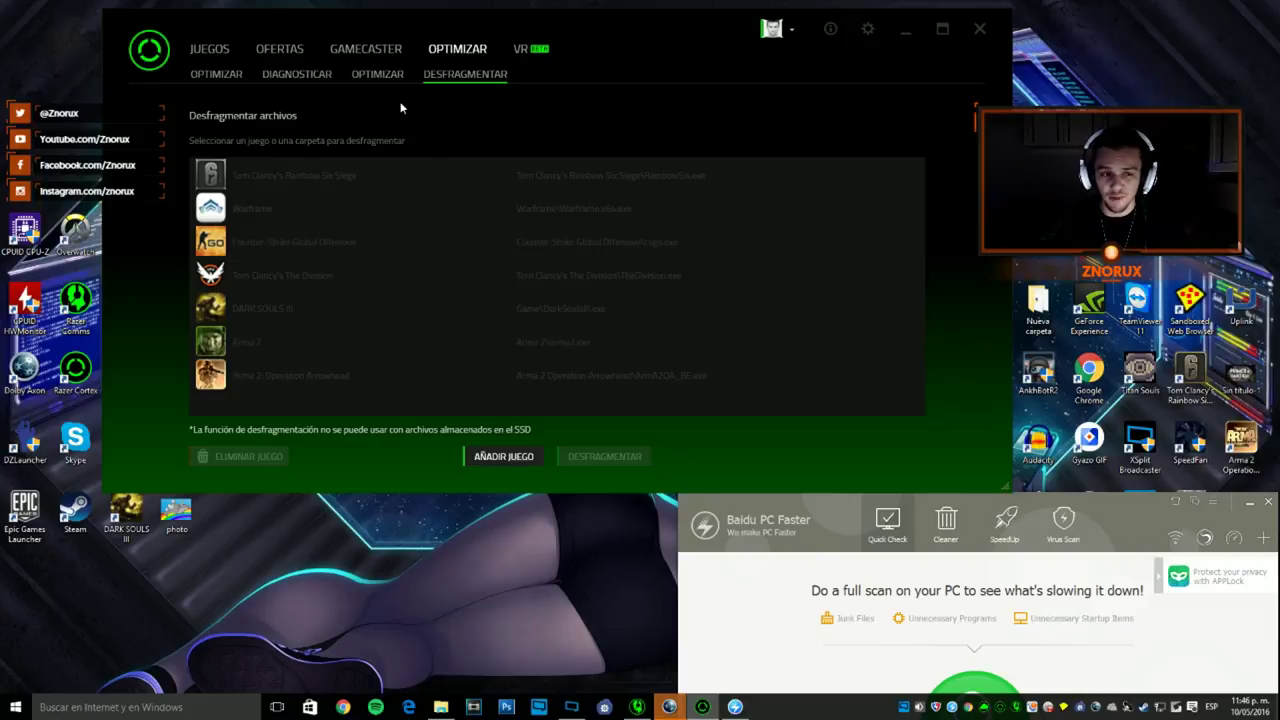
pyautogui.click(382, 76)
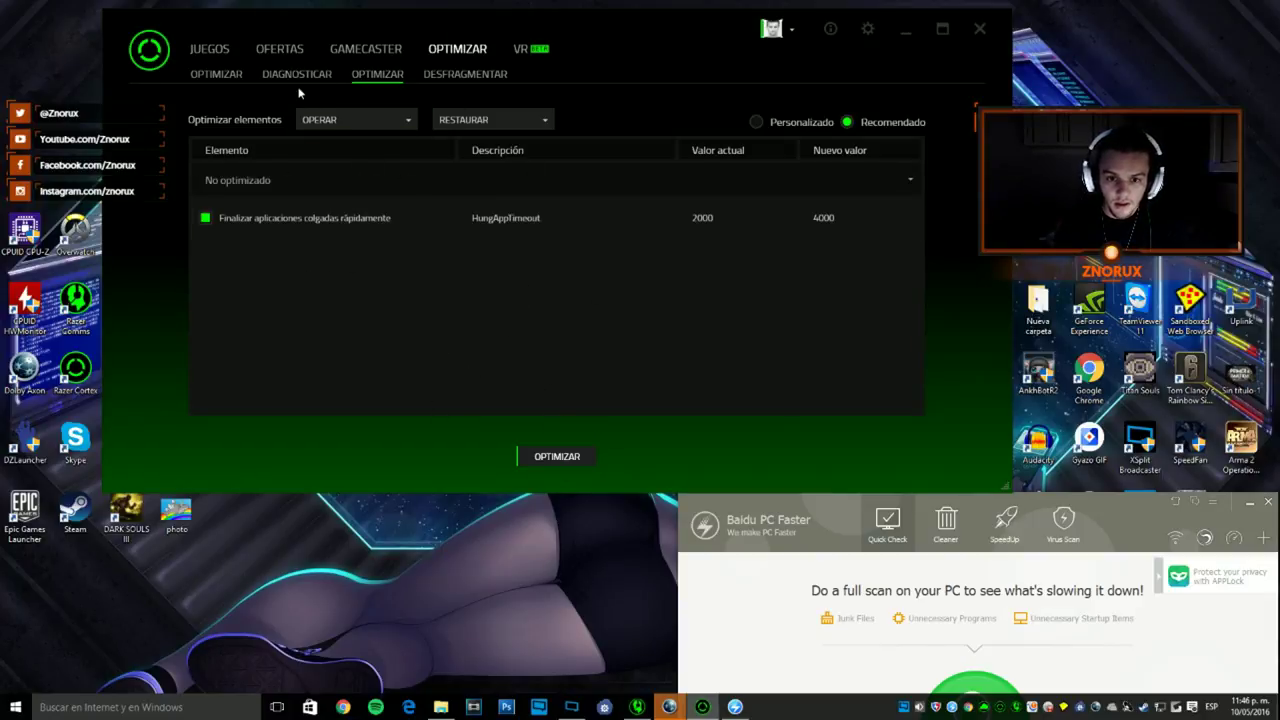
pyautogui.click(565, 458)
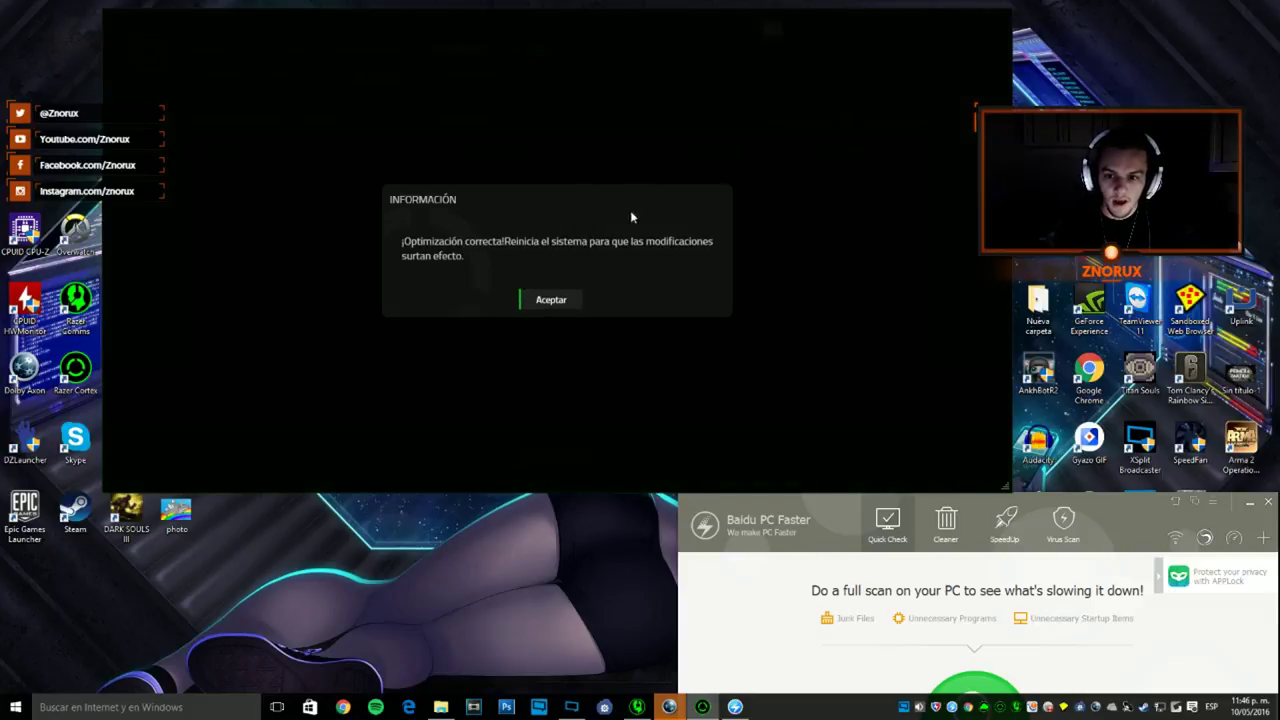
pyautogui.click(540, 300)
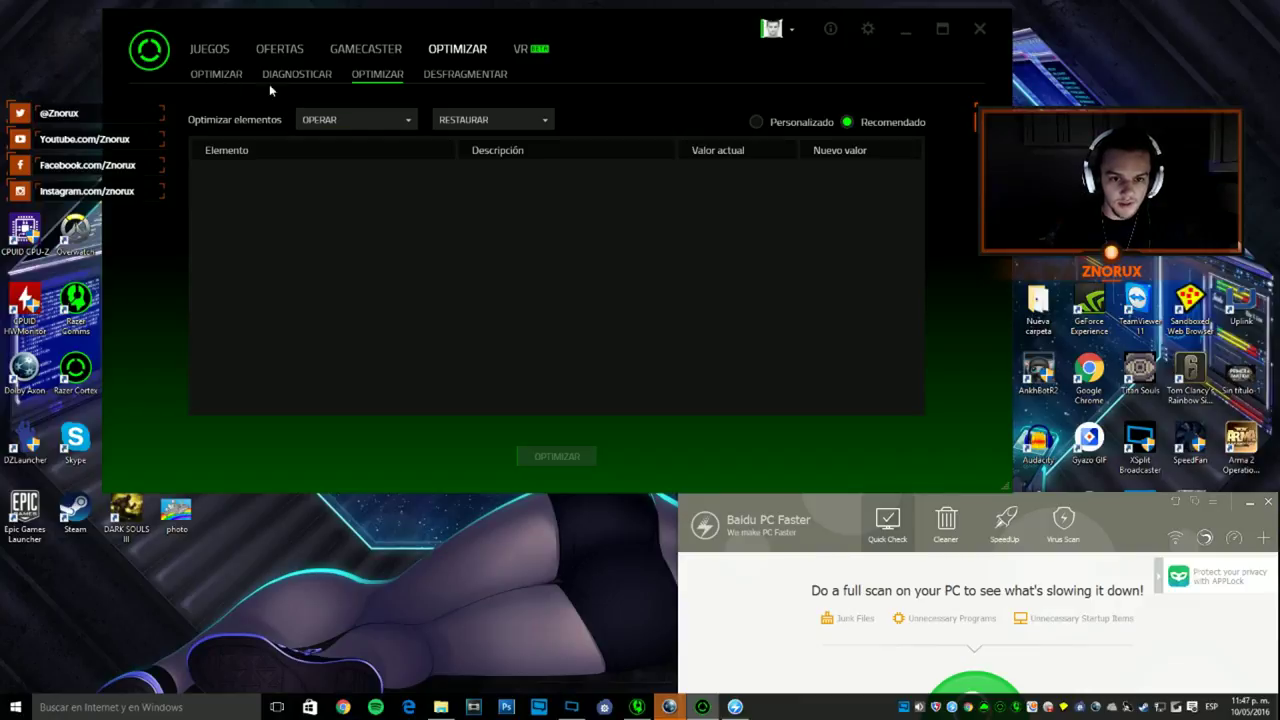
# - Keep the in-game high-performance configuration on Procesos and set the performance level to Recomendado
pyautogui.click(216, 74)
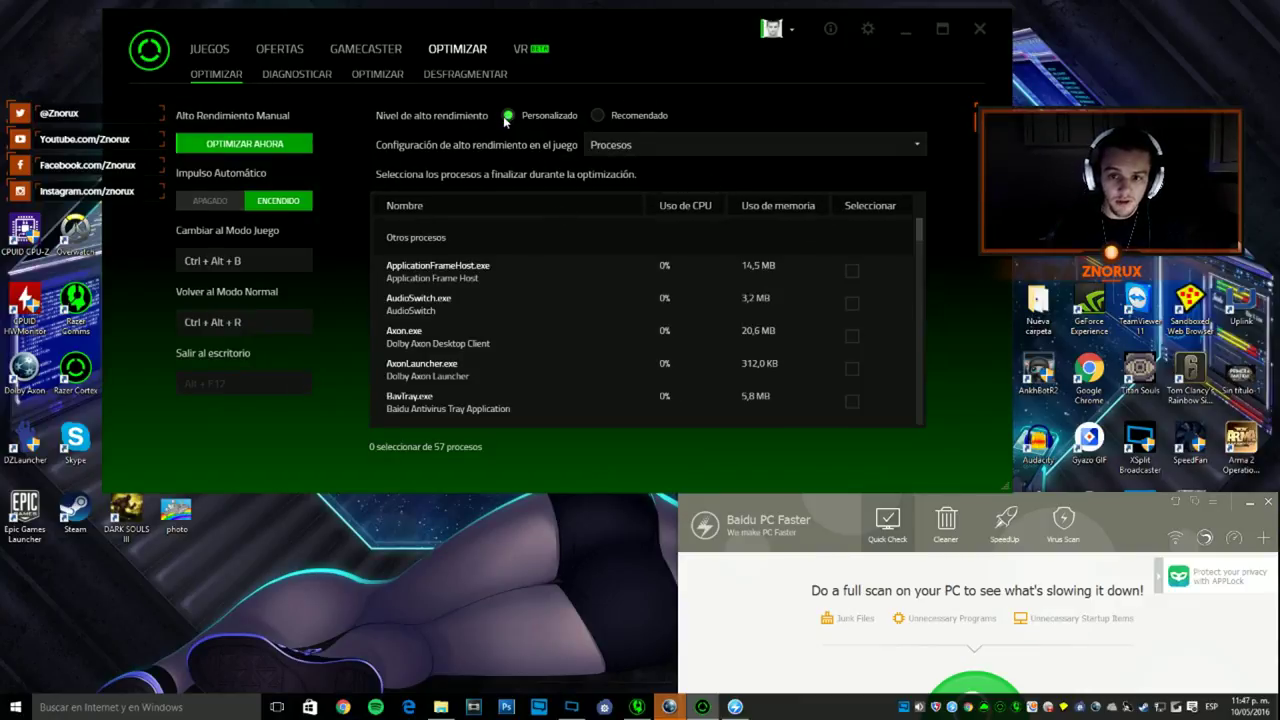
pyautogui.click(707, 144)
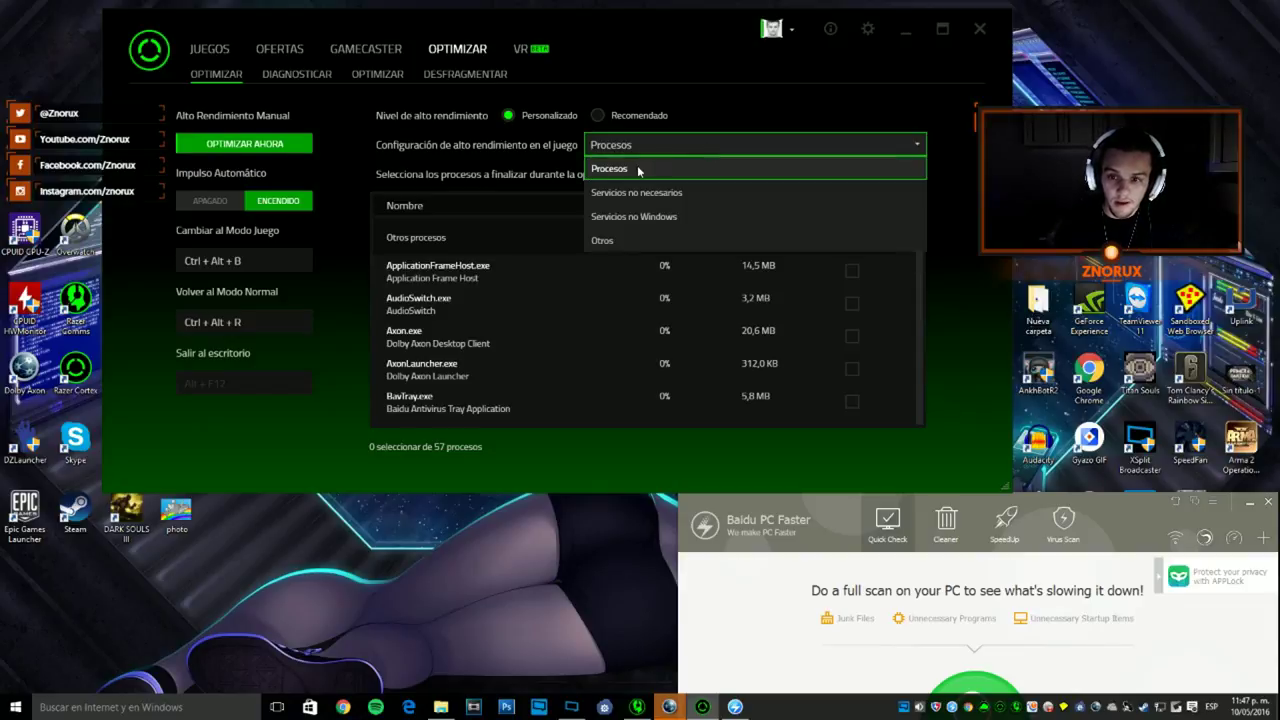
pyautogui.click(638, 170)
pyautogui.moveTo(918, 236); pyautogui.dragTo(885, 202)
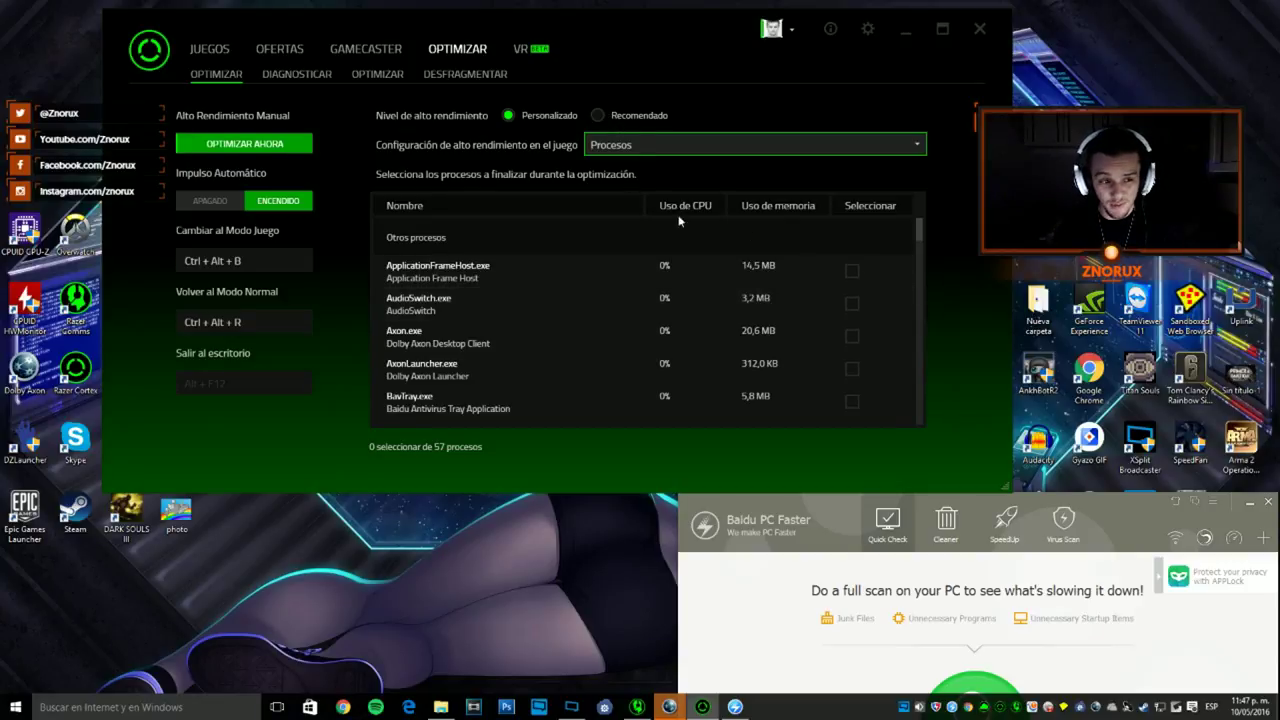
pyautogui.click(615, 117)
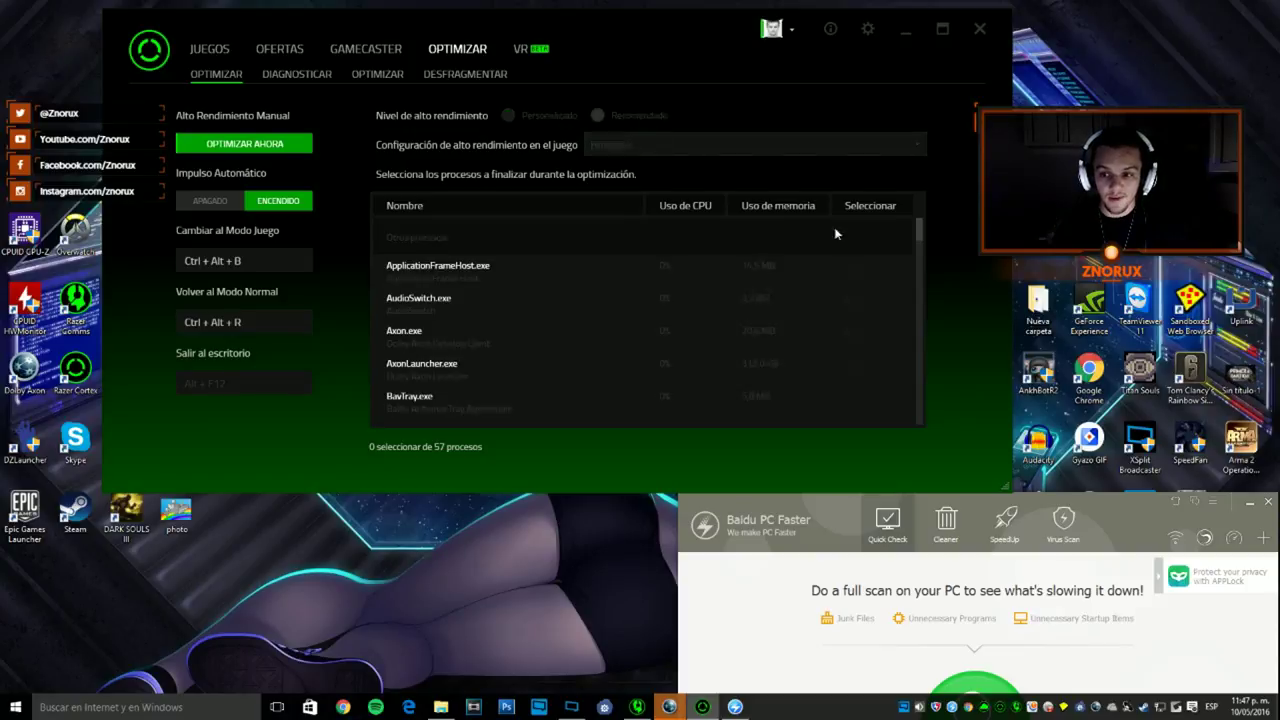
pyautogui.moveTo(915, 230); pyautogui.dragTo(921, 445)
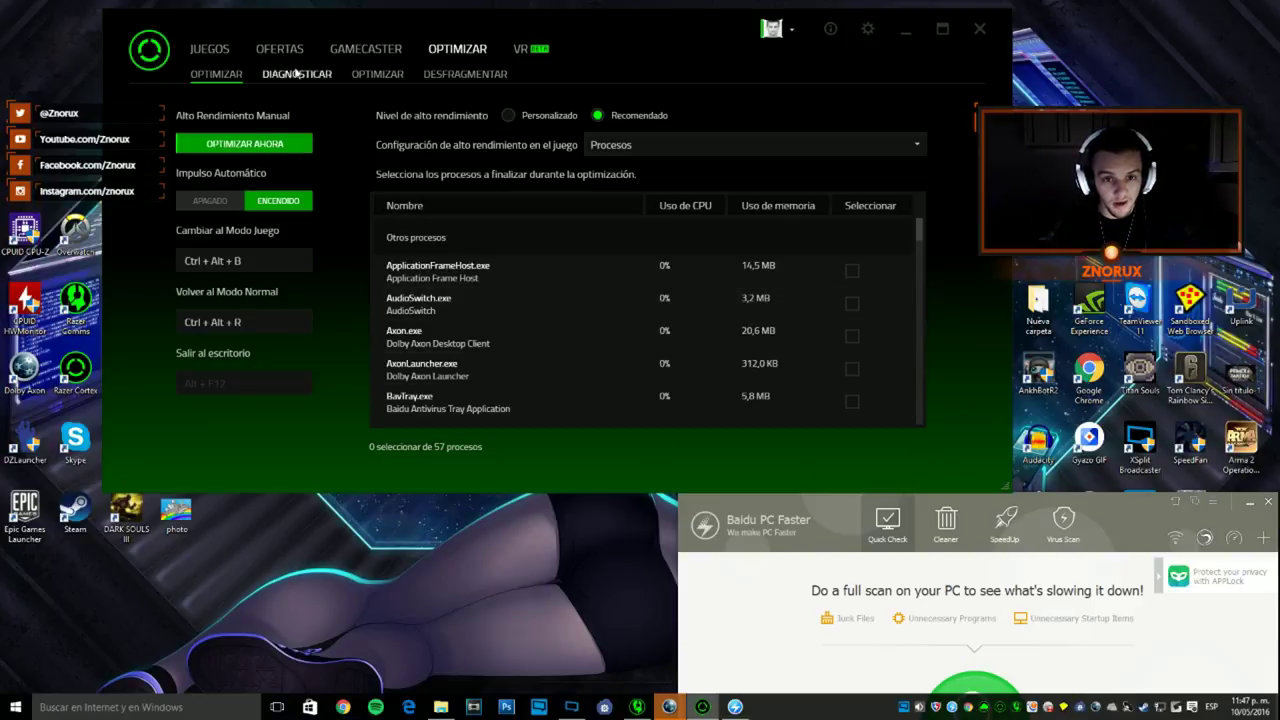
# - Set the shortcut for switching to game mode (Cambiar al Modo Juego) to Ctrl + Alt + Z
pyautogui.click(377, 74)
pyautogui.click(220, 79)
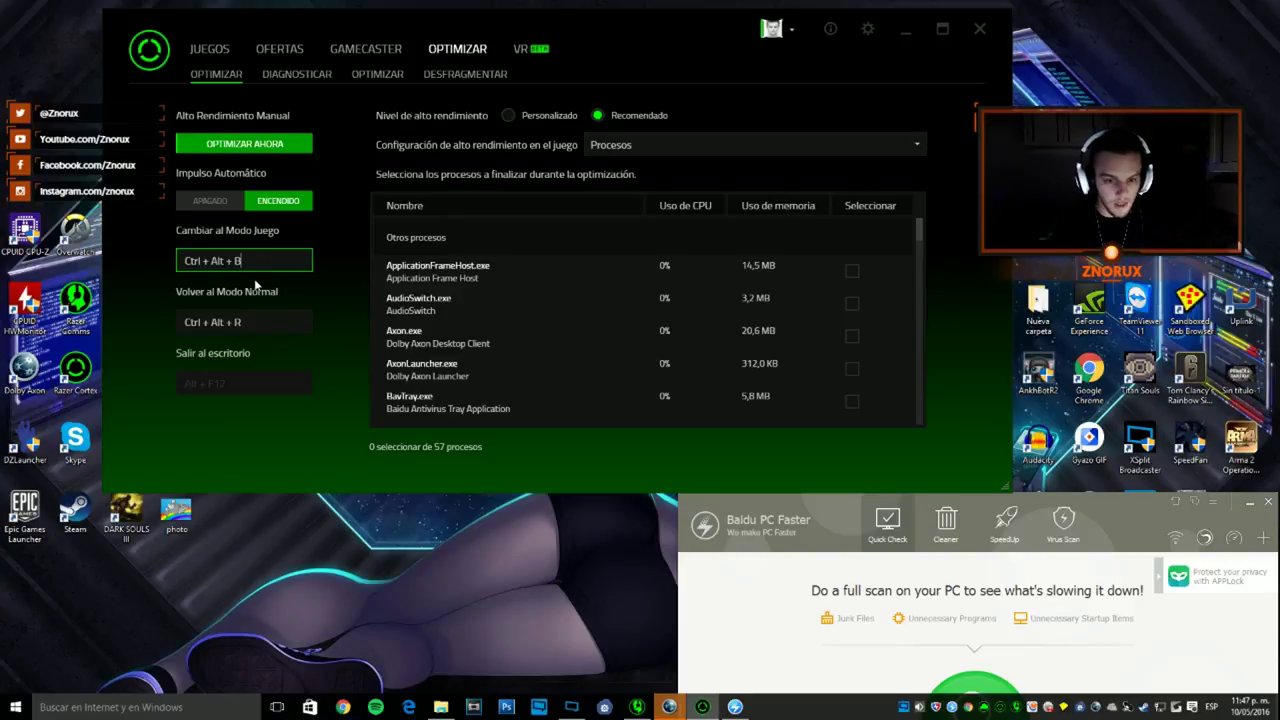
pyautogui.hotkey('ctrl', 'alt')
pyautogui.hotkey('ctrl', 'alt', 'z')
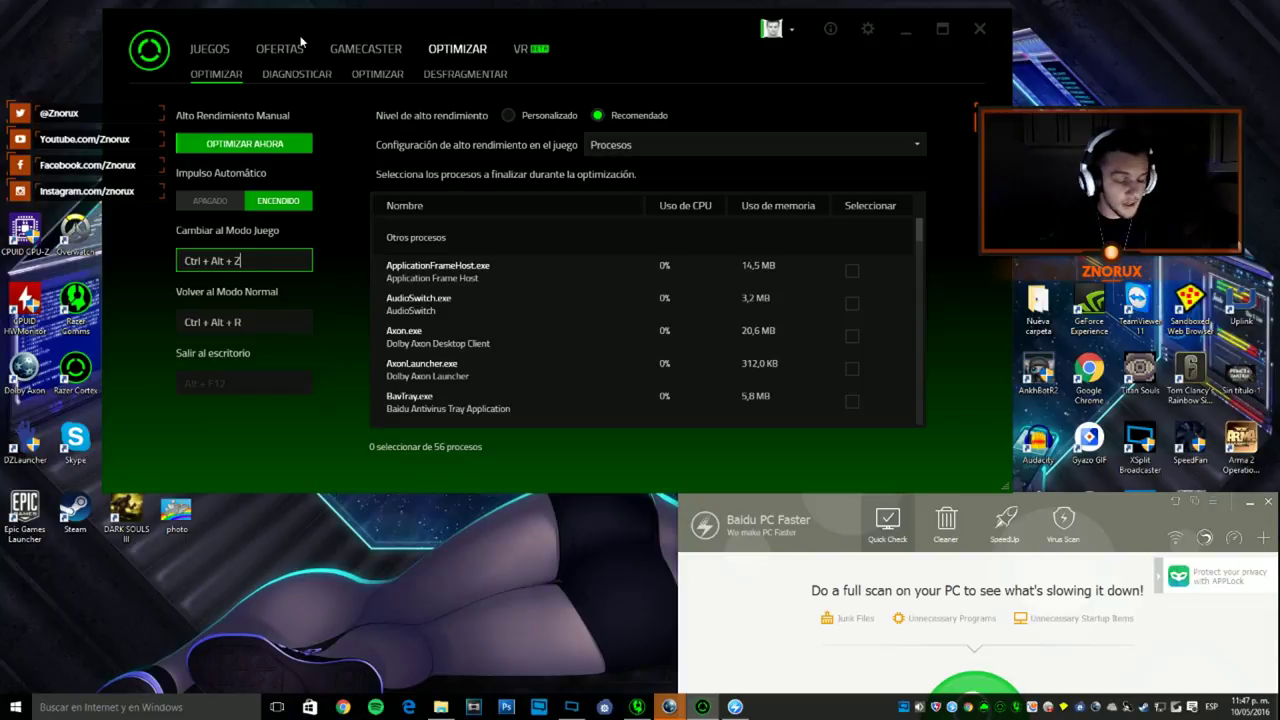
pyautogui.click(250, 146)
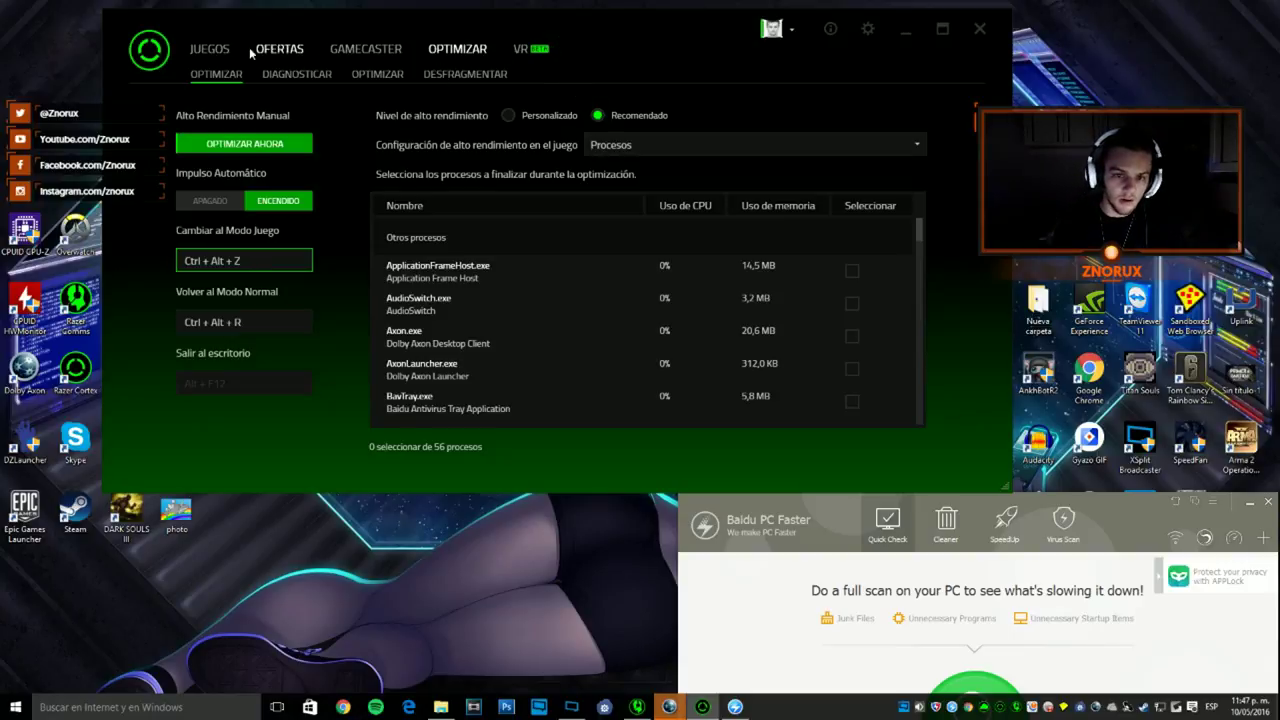
# - In the Razer Cortex game library, start adding a game and choose the csgo application from Steam's steamapps\common\Counter-Strike Global Offensive folder
pyautogui.click(203, 50)
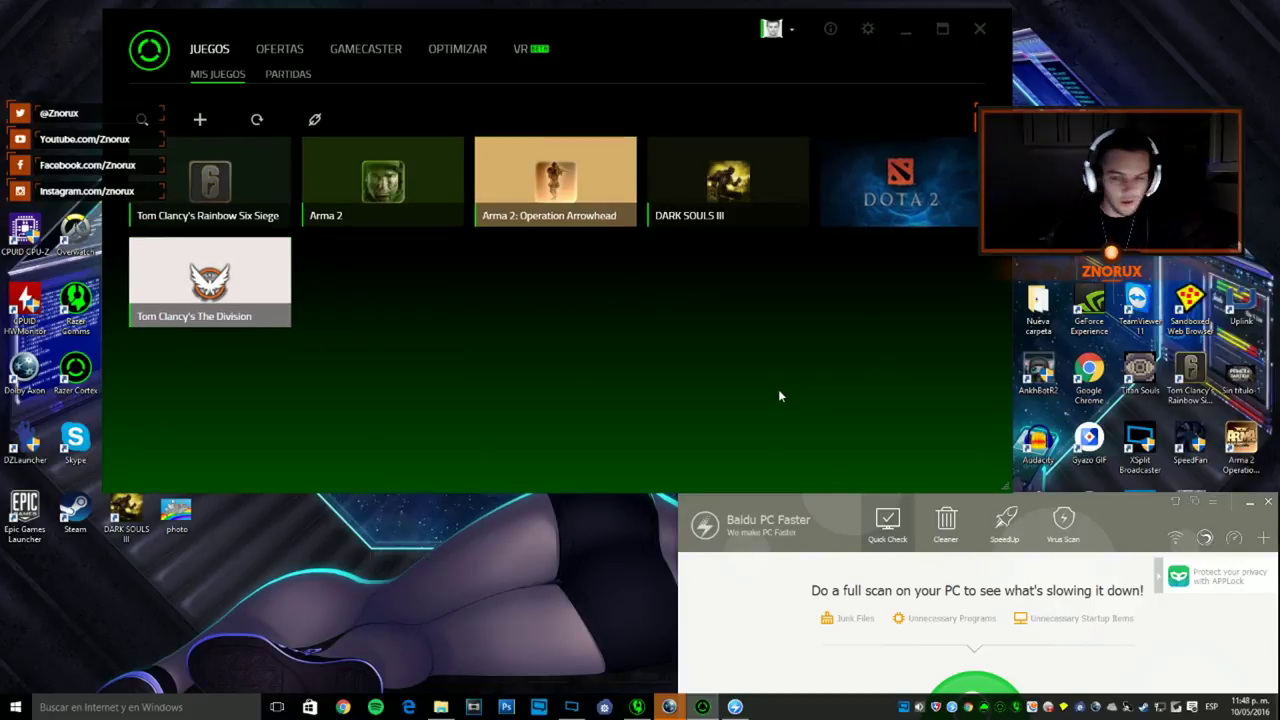
pyautogui.click(199, 119)
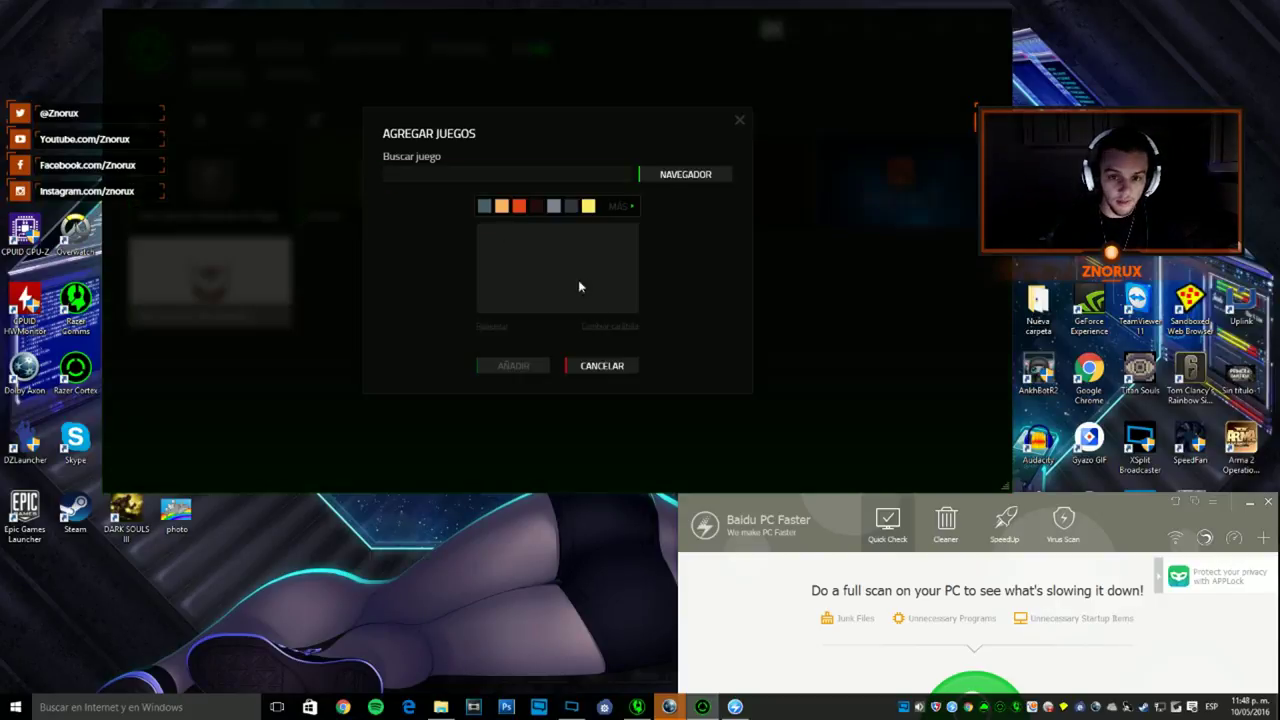
pyautogui.click(710, 181)
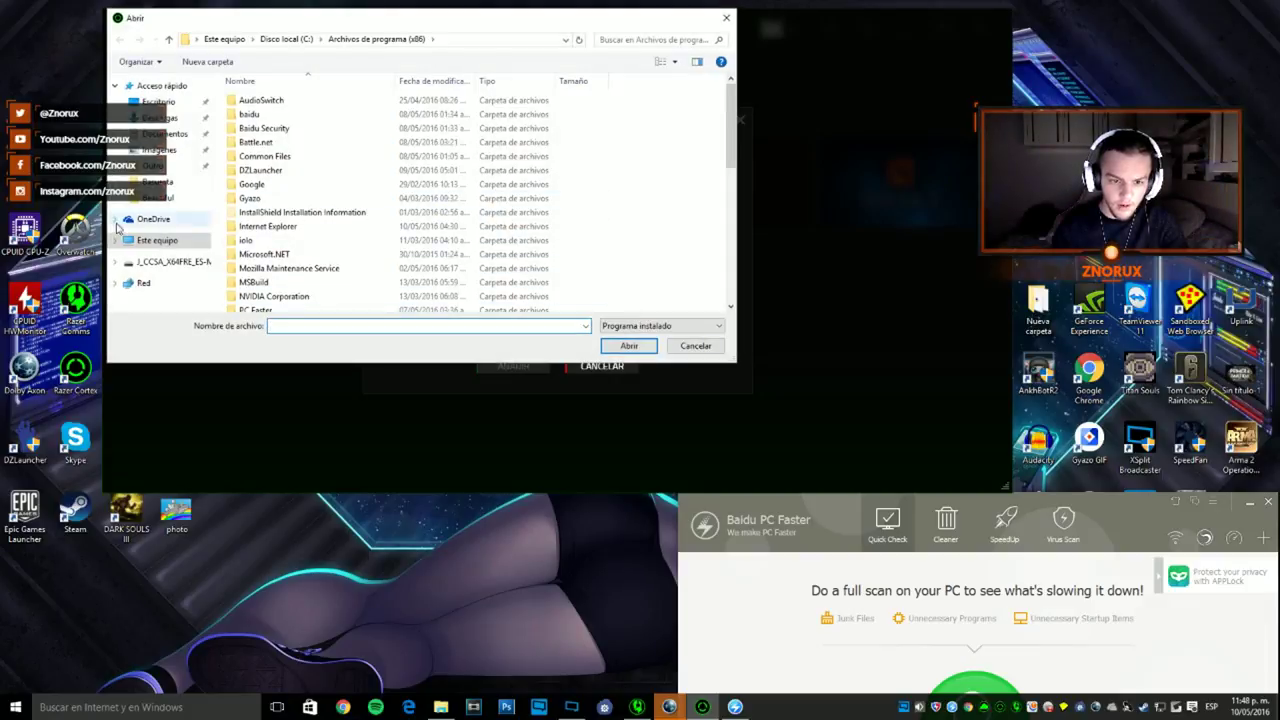
pyautogui.scroll(-4, 291, 264)
pyautogui.scroll(-2, 291, 264)
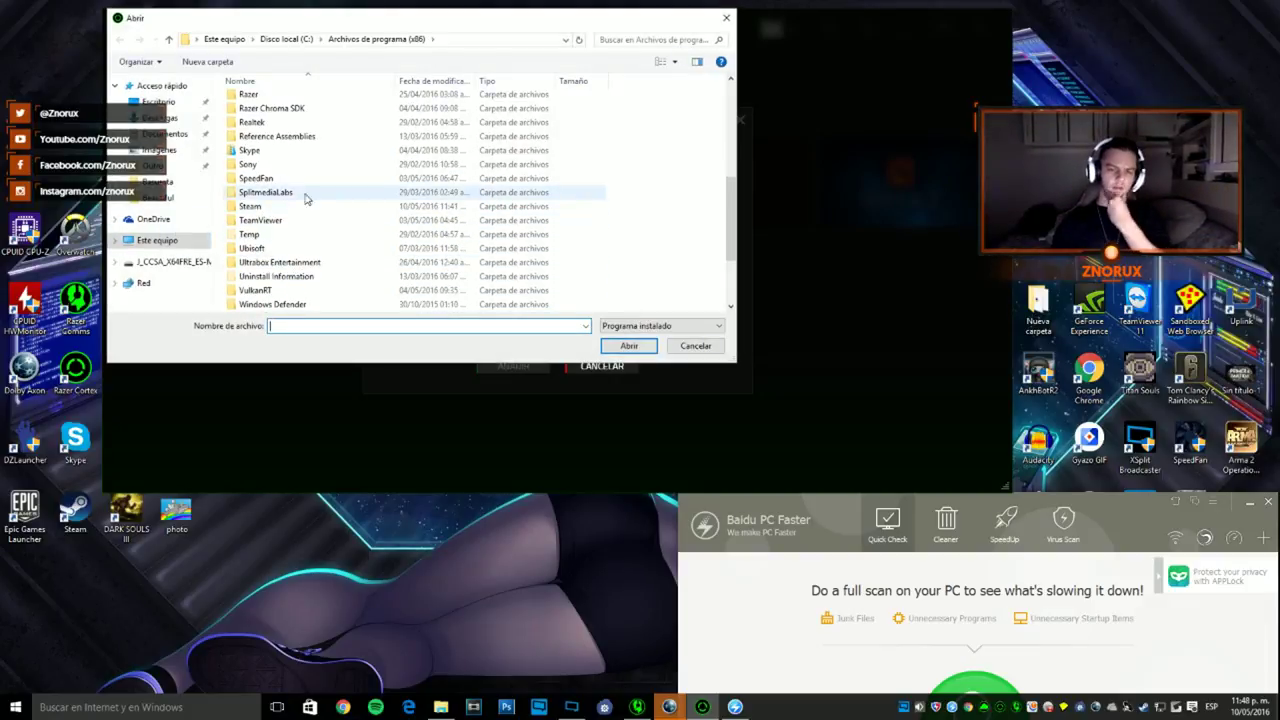
pyautogui.click(276, 212)
pyautogui.doubleClick(276, 214)
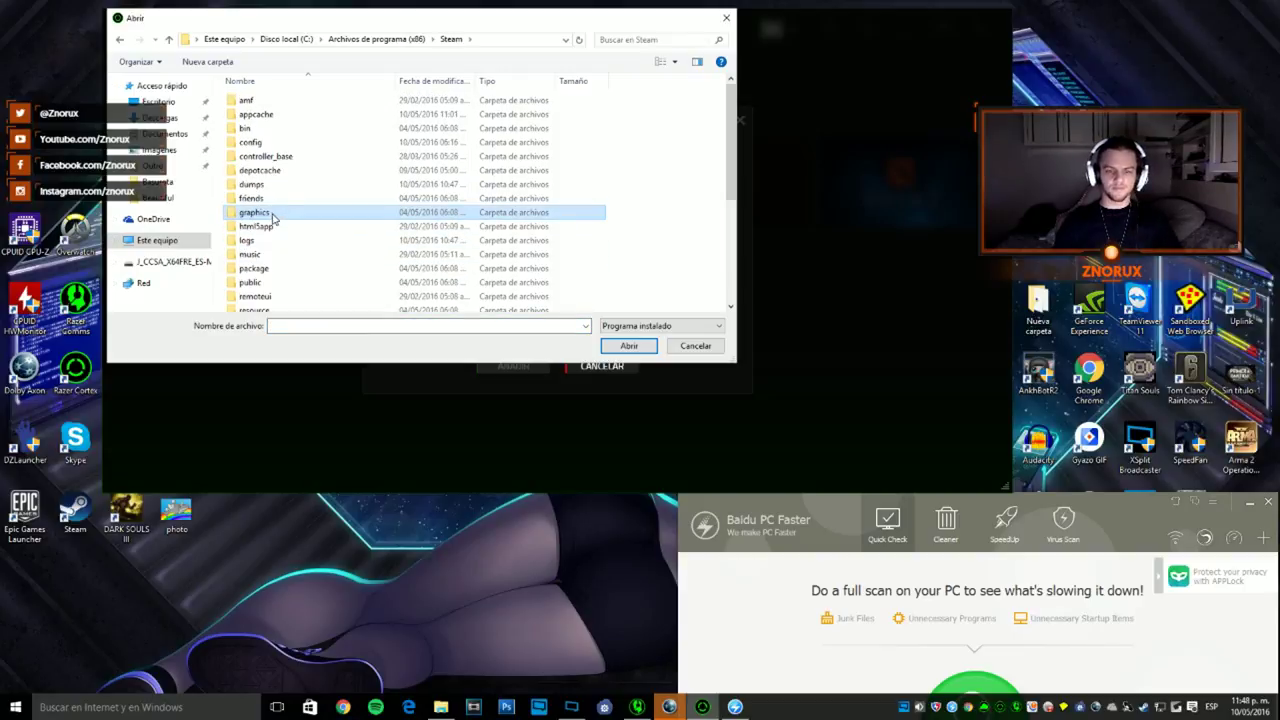
pyautogui.scroll(-2, 265, 240)
pyautogui.doubleClick(300, 208)
pyautogui.doubleClick(283, 100)
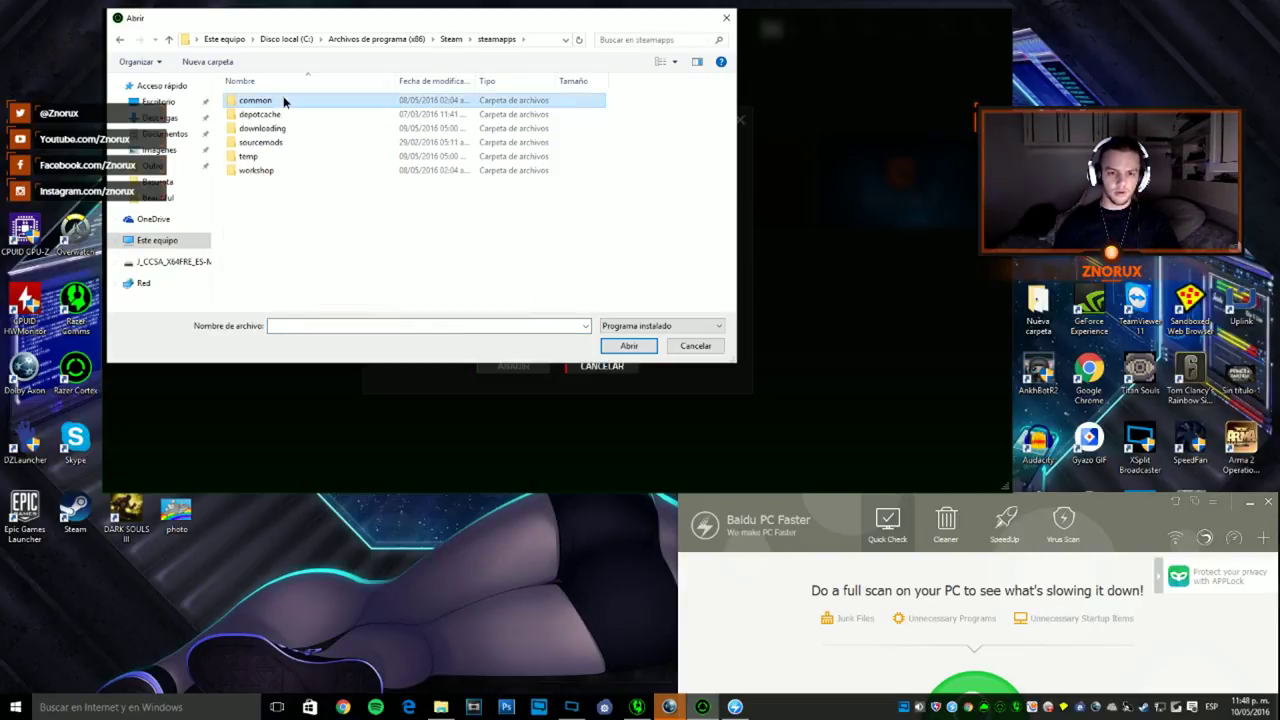
pyautogui.doubleClick(291, 142)
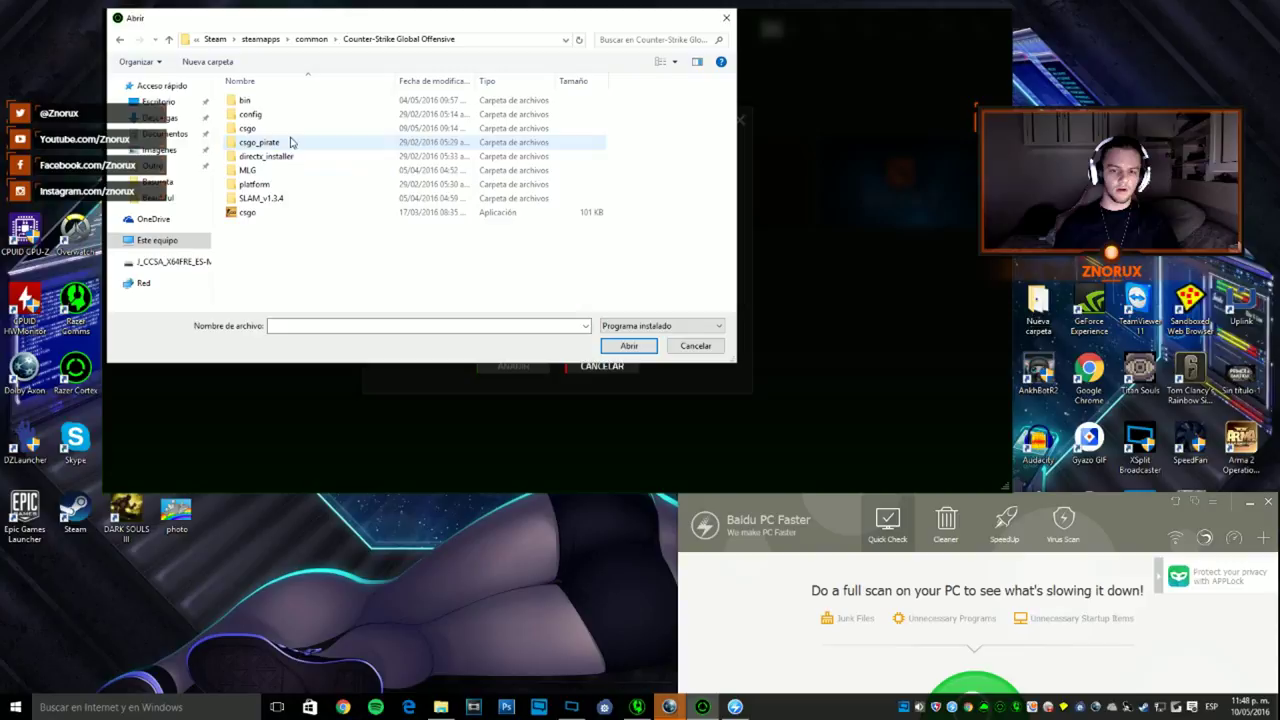
pyautogui.doubleClick(252, 213)
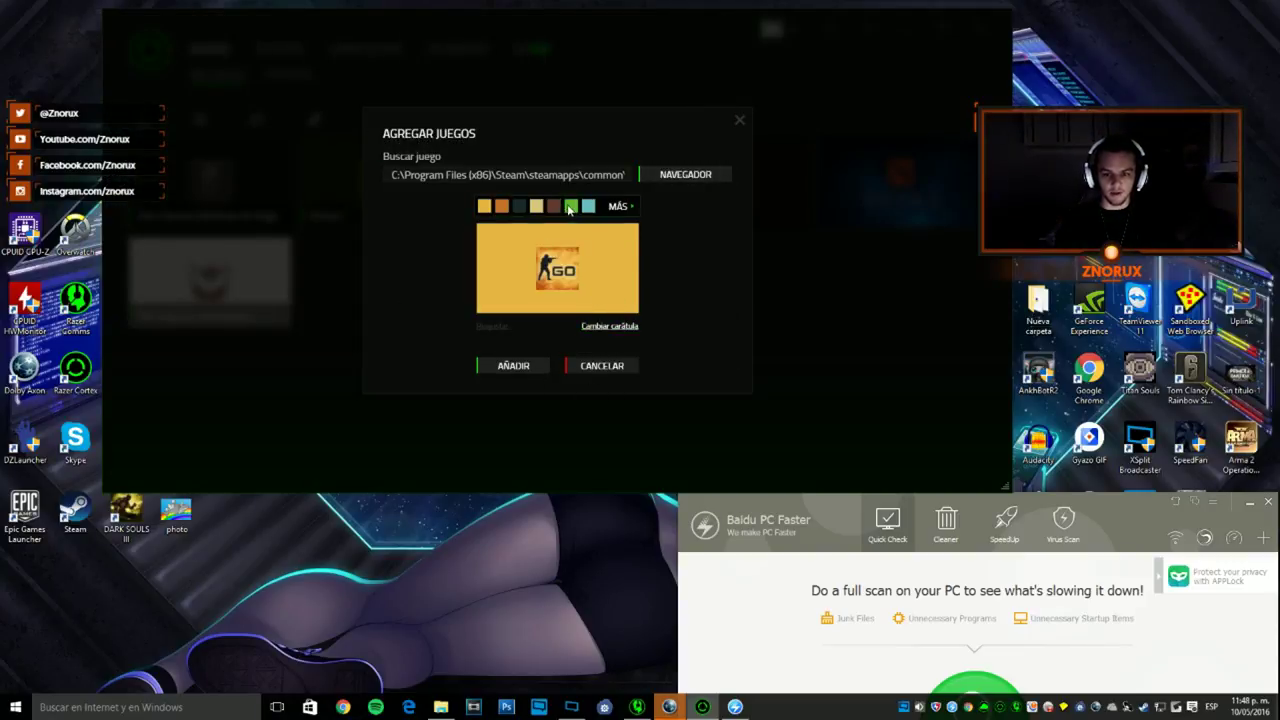
# - Give the Counter-Strike cover the dark teal background colour and try to add the game to the library
pyautogui.click(569, 207)
pyautogui.click(520, 207)
pyautogui.click(514, 366)
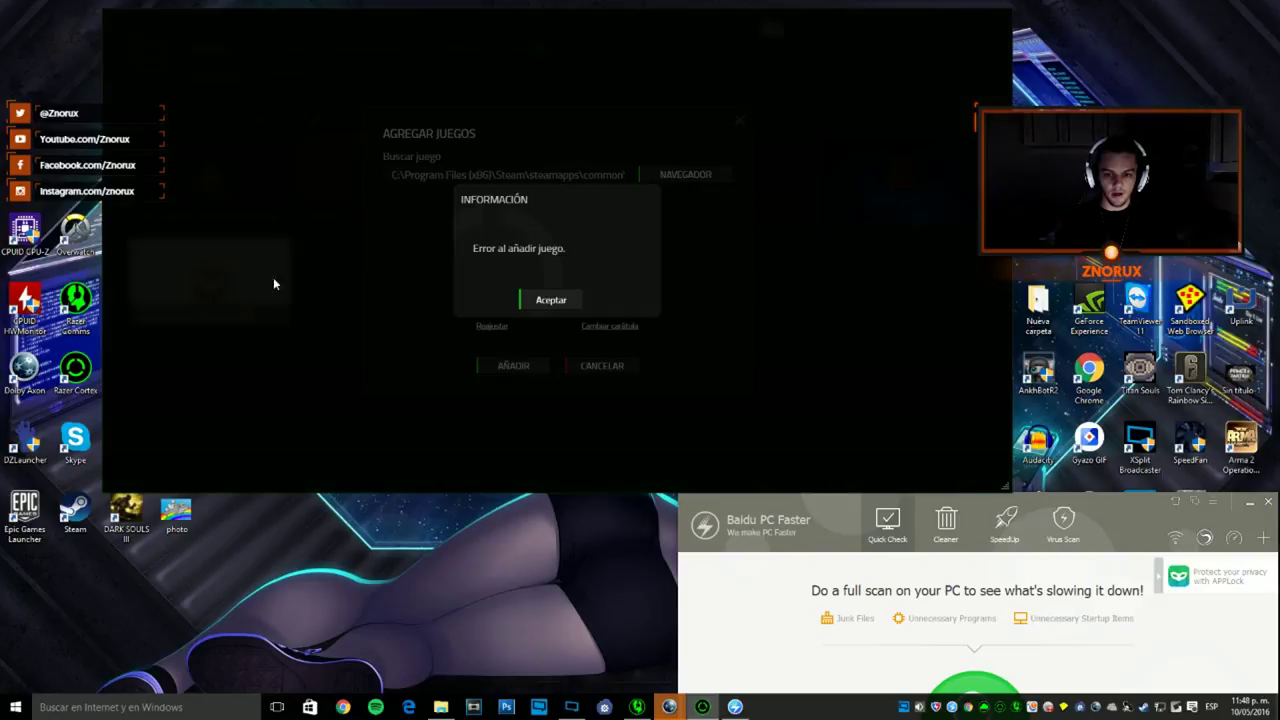
pyautogui.click(548, 300)
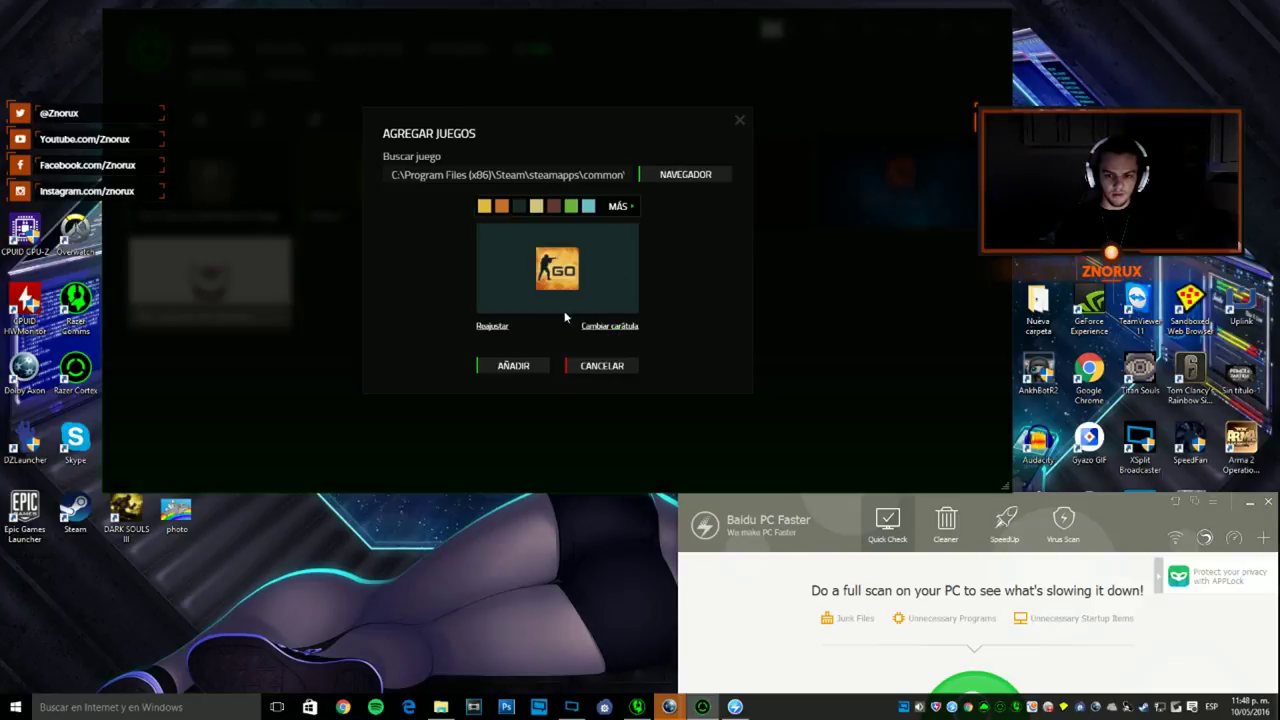
# - Reset the Counter-Strike cover with Reajustar and try again to add the game
pyautogui.press('Tab')
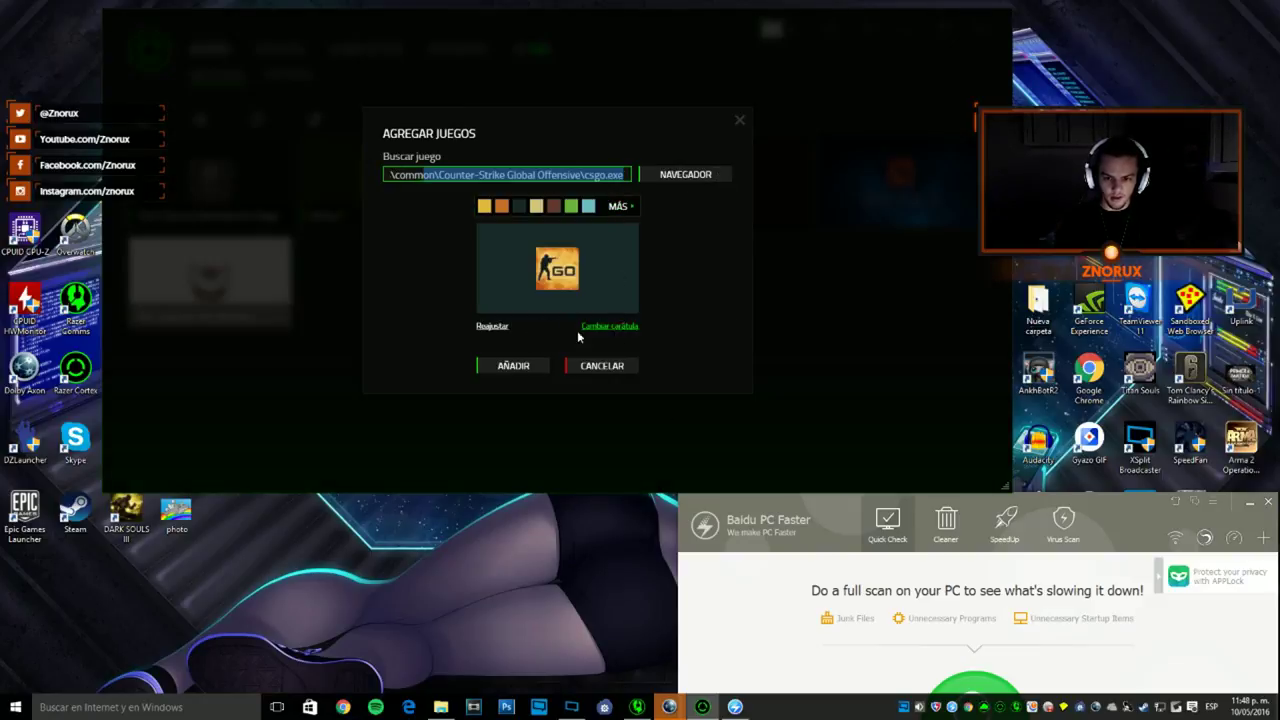
pyautogui.click(500, 328)
pyautogui.click(514, 366)
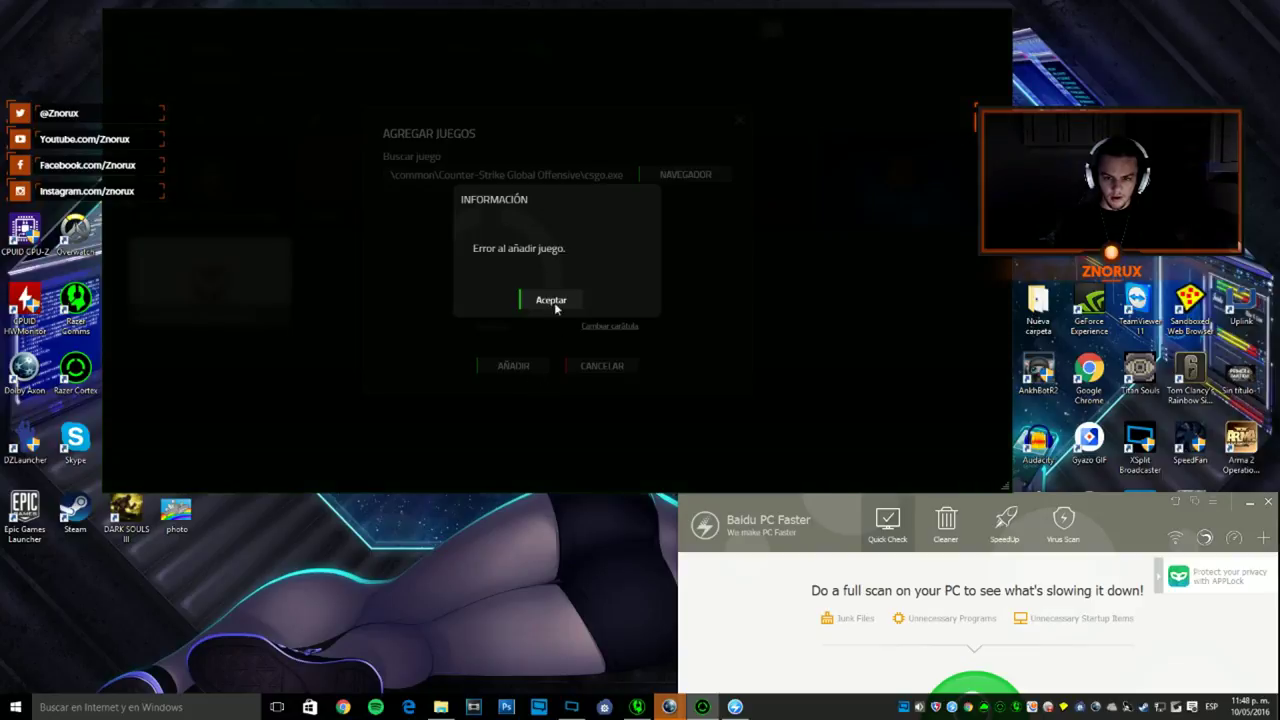
pyautogui.click(554, 304)
# - Replace the cover with the image "12 copia" cropped around the face, try to add the game, and close the add-game form
pyautogui.click(609, 326)
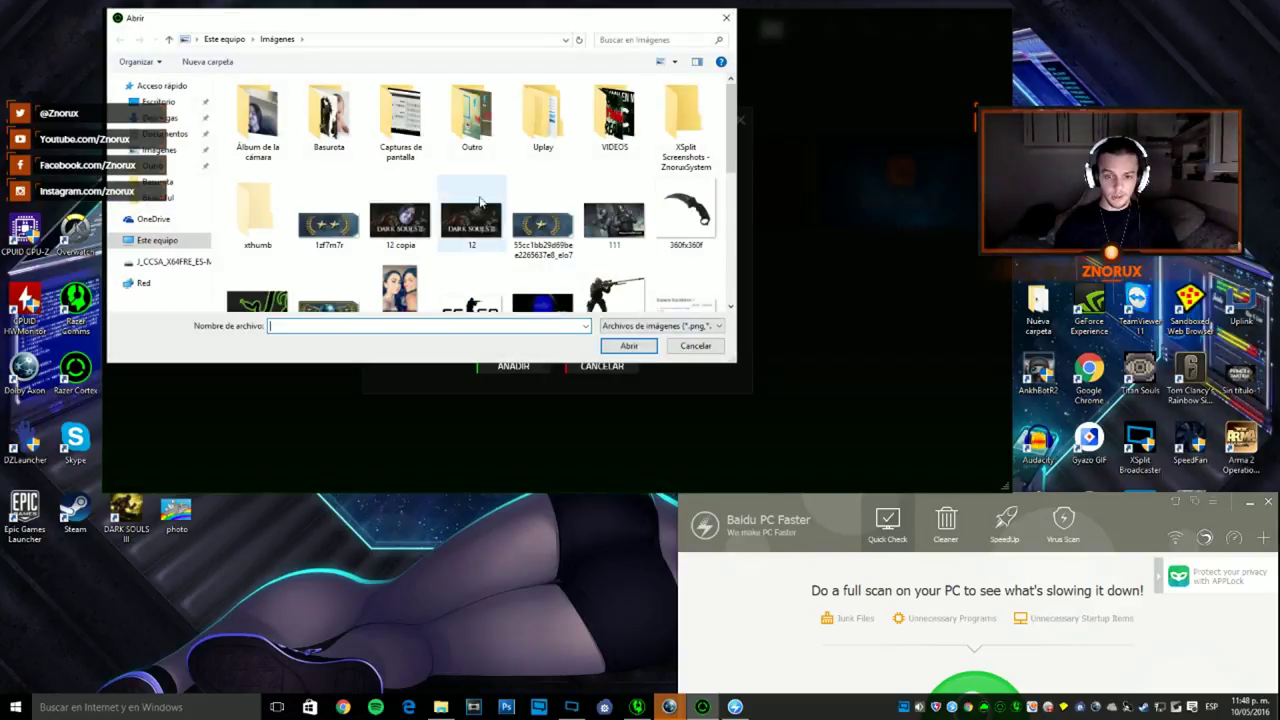
pyautogui.doubleClick(405, 235)
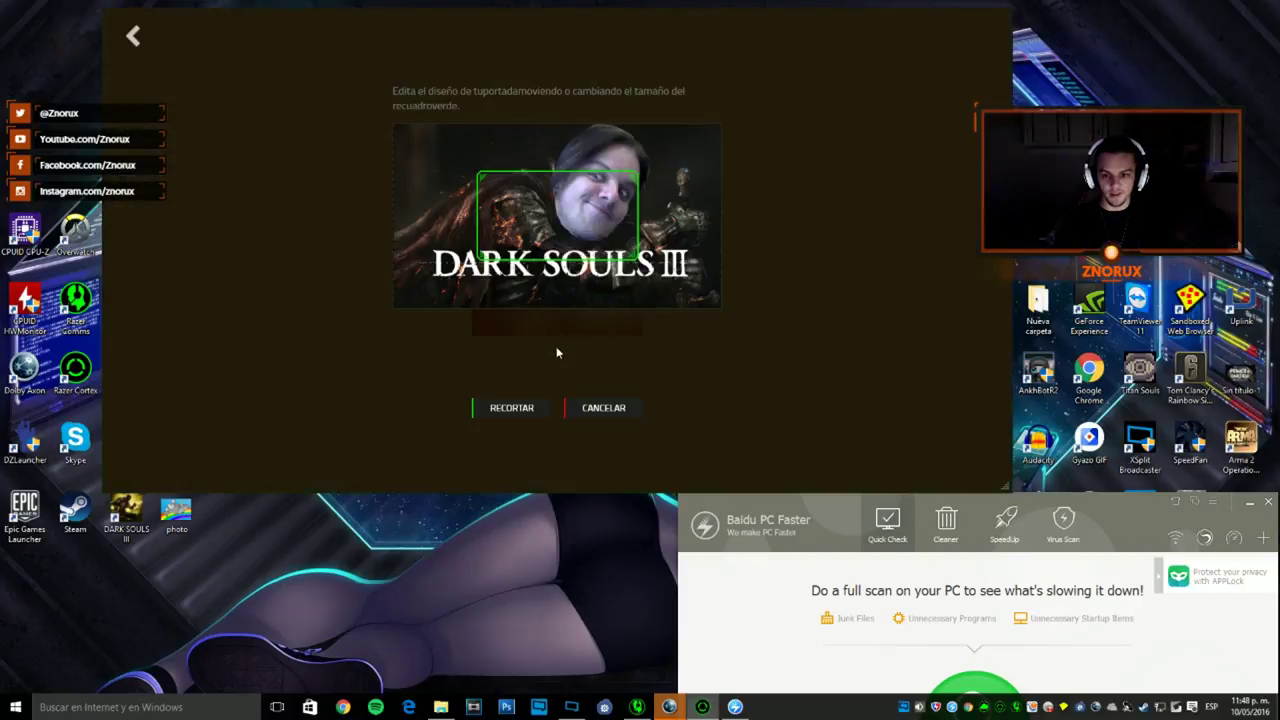
pyautogui.moveTo(596, 205); pyautogui.dragTo(618, 181)
pyautogui.click(530, 405)
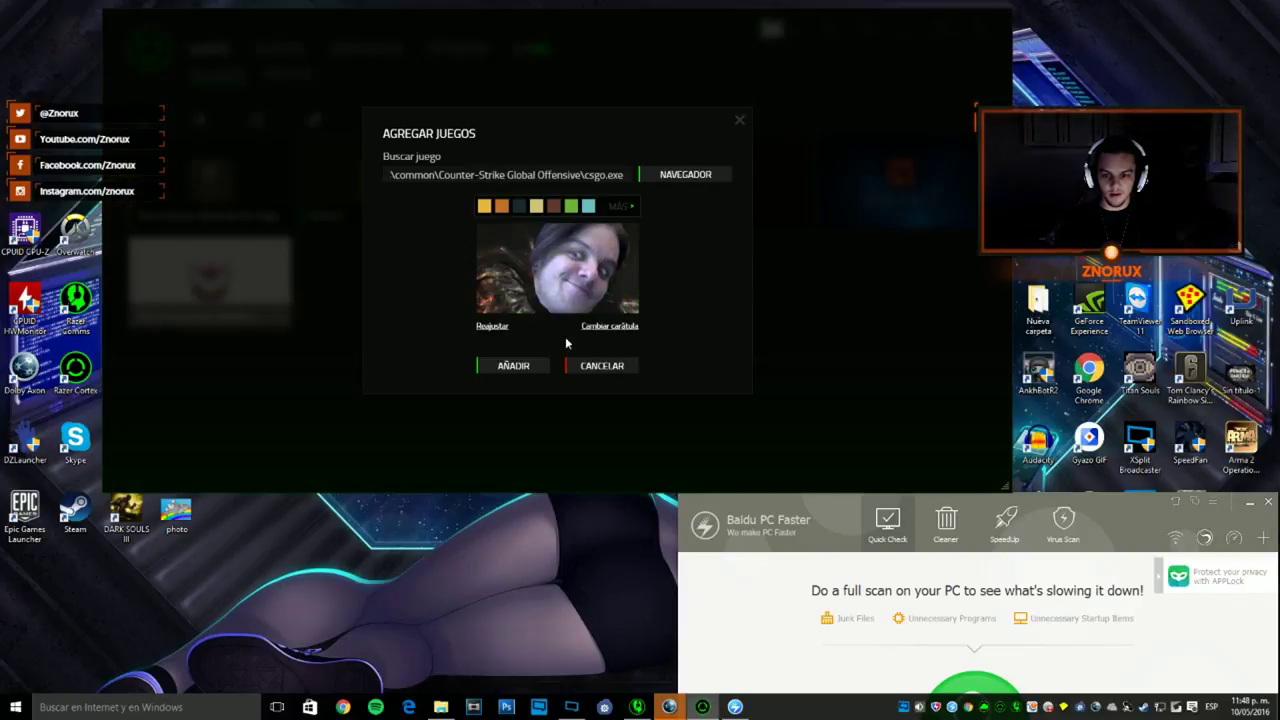
pyautogui.click(506, 367)
pyautogui.press('Return')
pyautogui.click(740, 121)
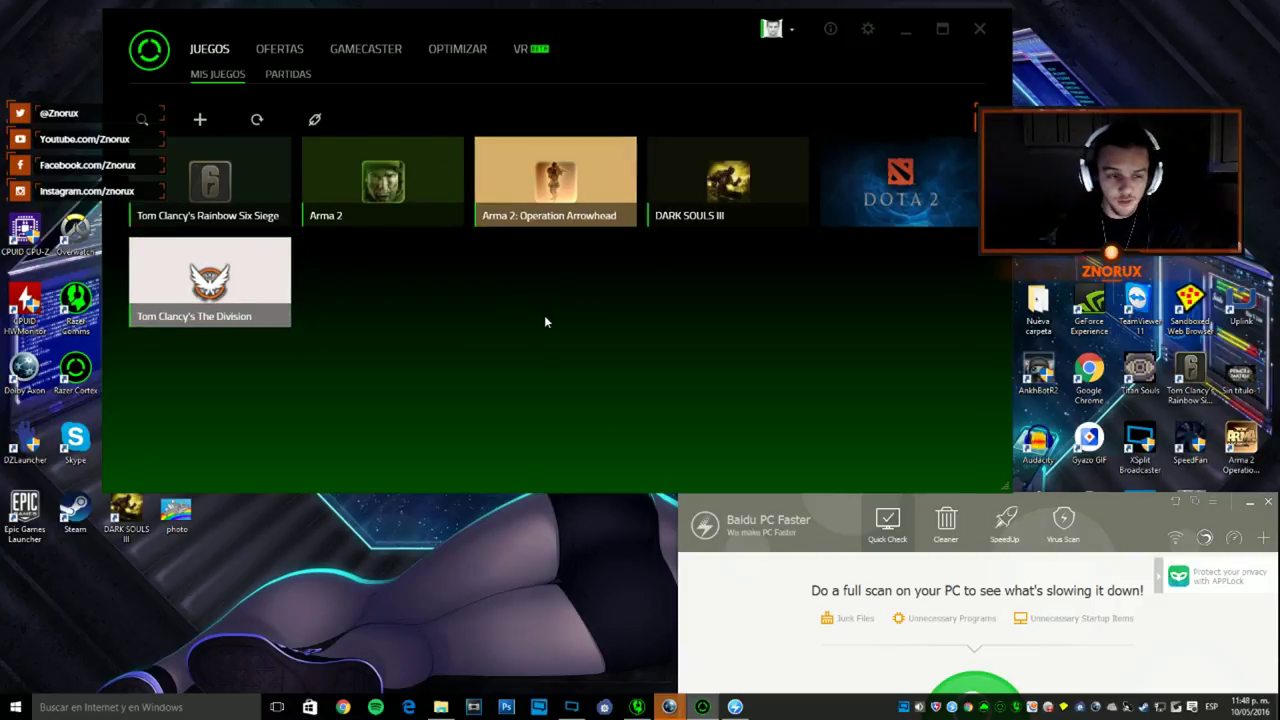
# - Refresh the game library and close Razer Cortex
pyautogui.click(257, 120)
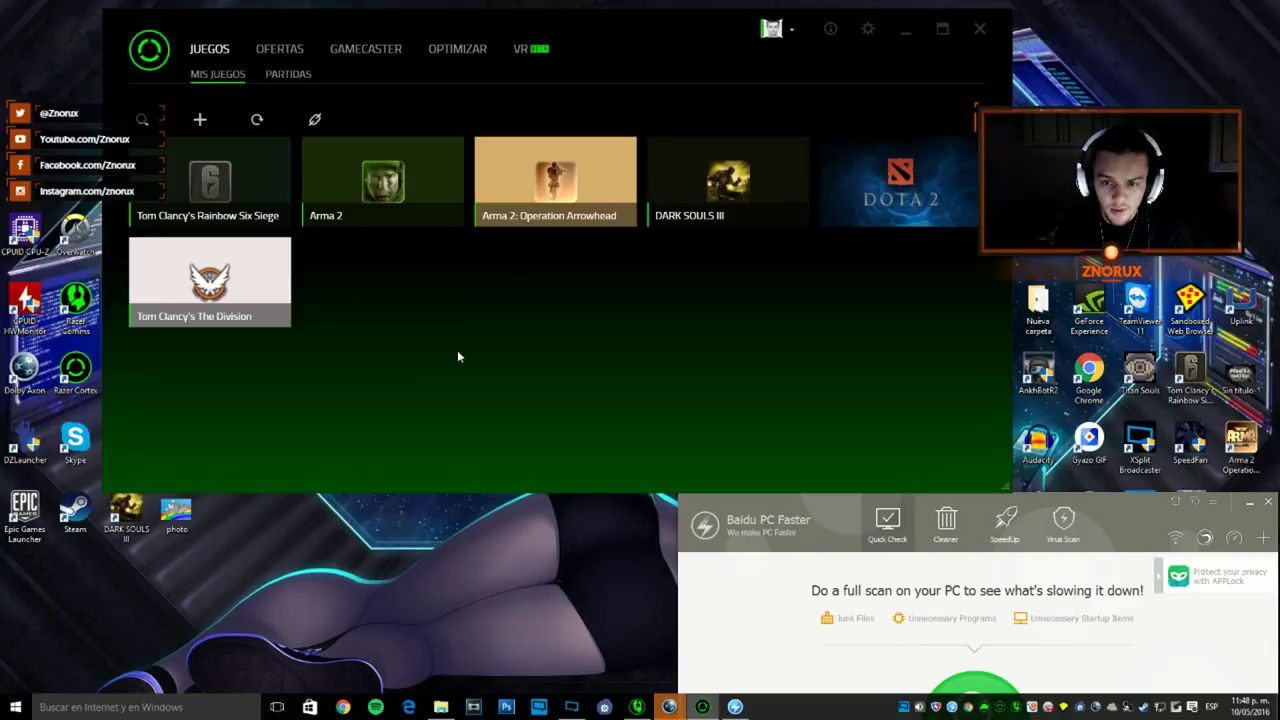
pyautogui.click(980, 28)
# - Move the Baidu PC Faster window to the middle of the desktop and run a Quick Check that optimizes the PC
pyautogui.moveTo(1110, 504); pyautogui.dragTo(746, 113)
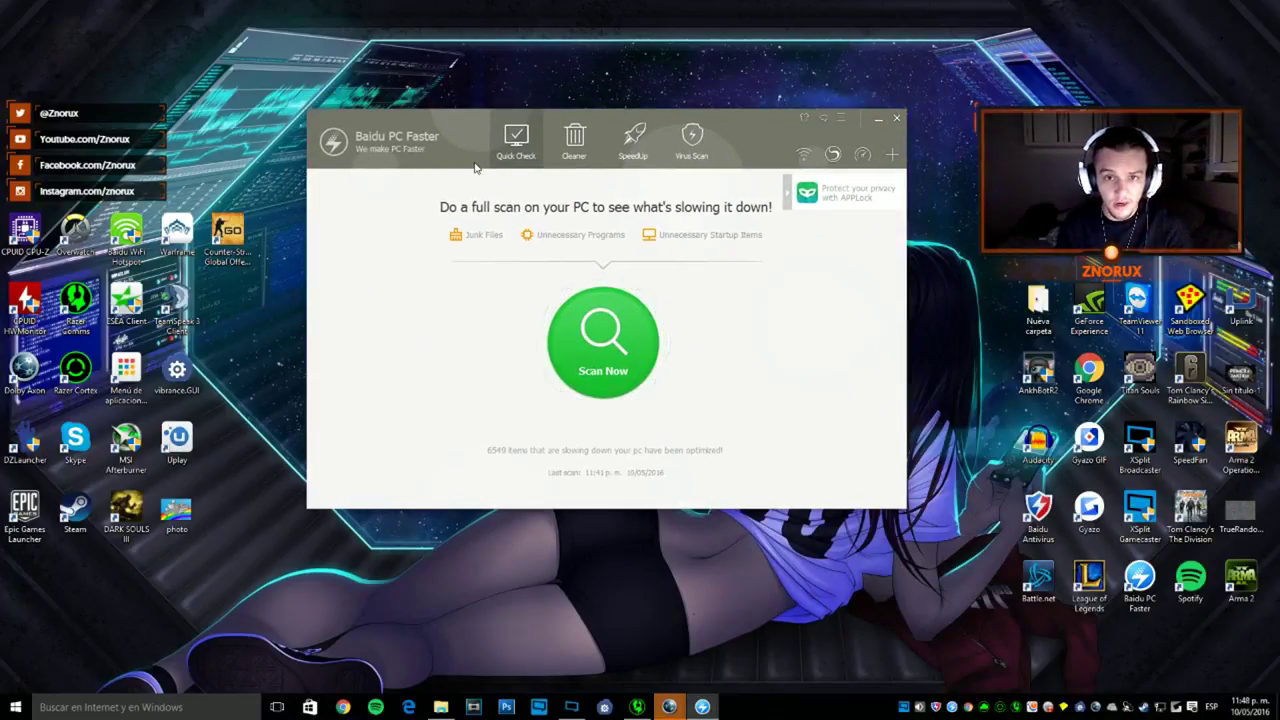
pyautogui.click(957, 707)
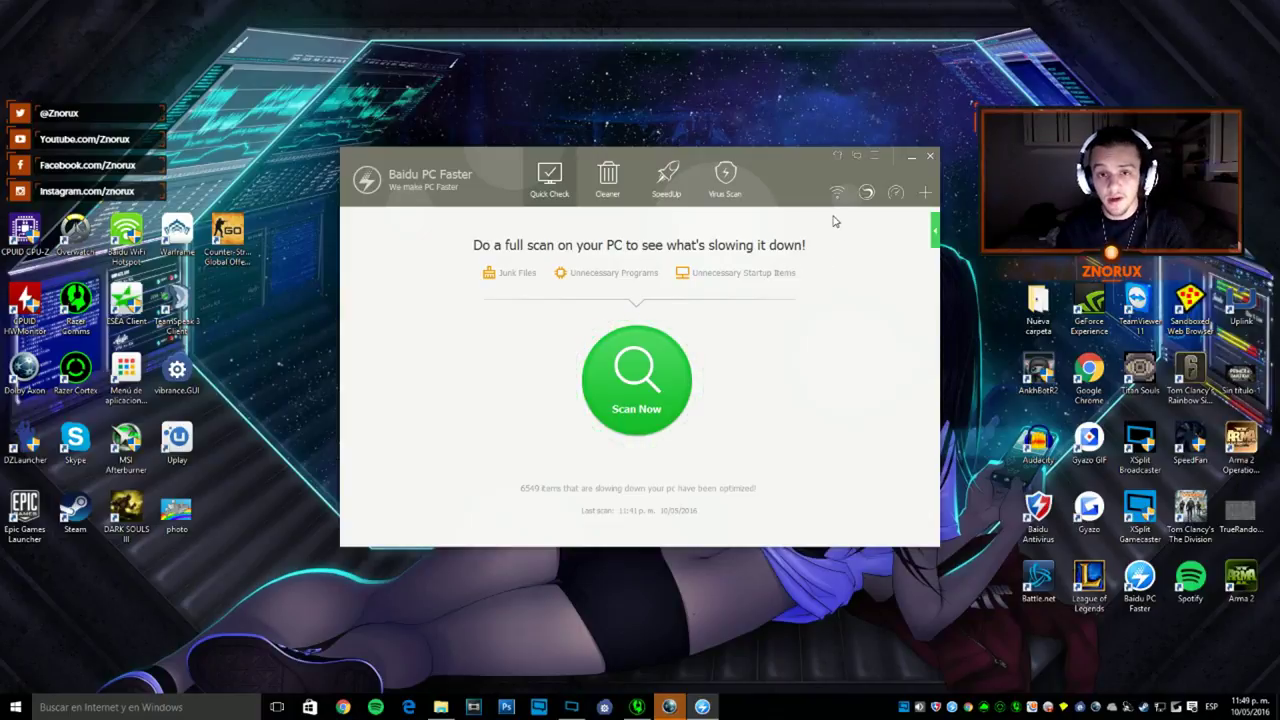
pyautogui.click(540, 188)
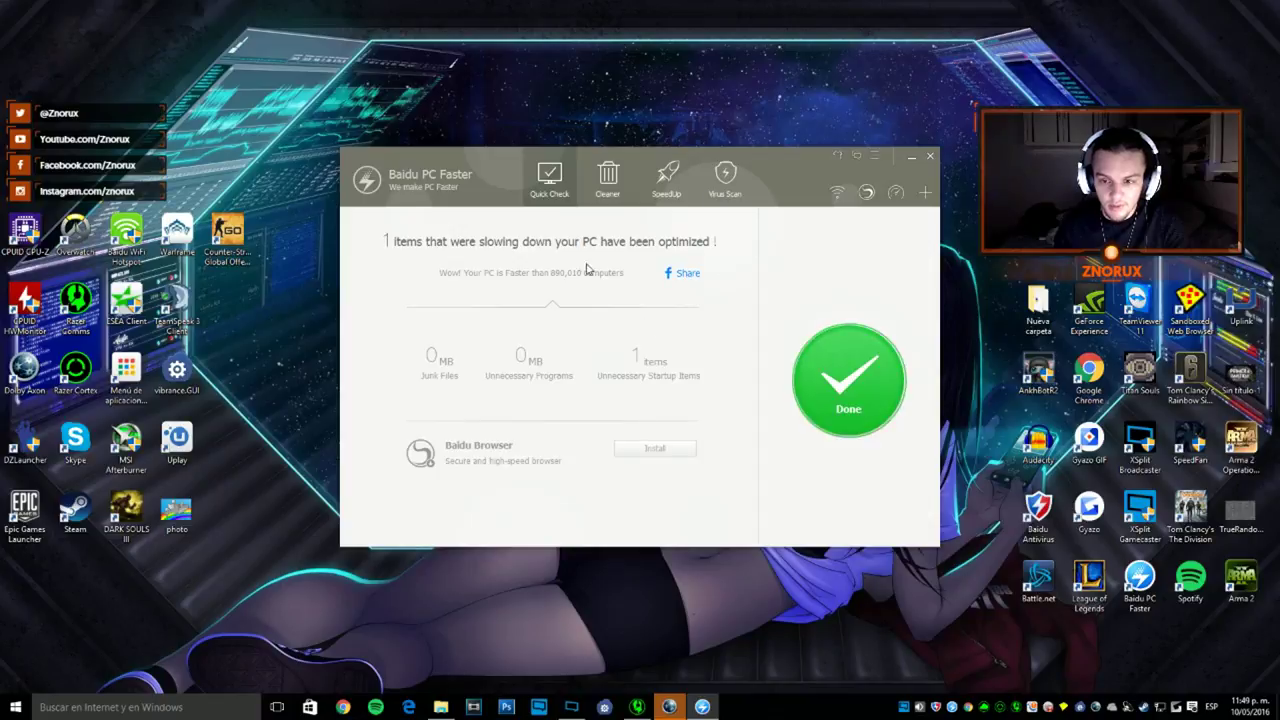
pyautogui.click(852, 396)
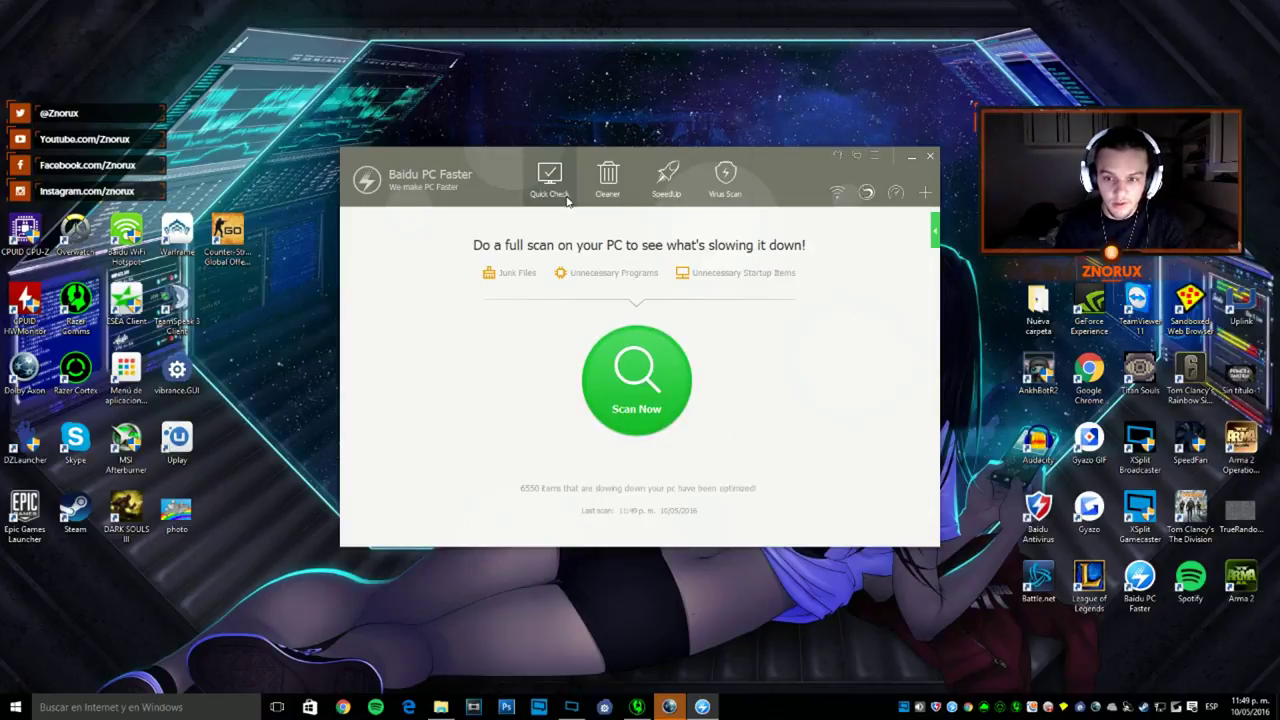
# - Scan Disco local (C:) with the Large Files Cleaner and review the list of large files
pyautogui.click(618, 186)
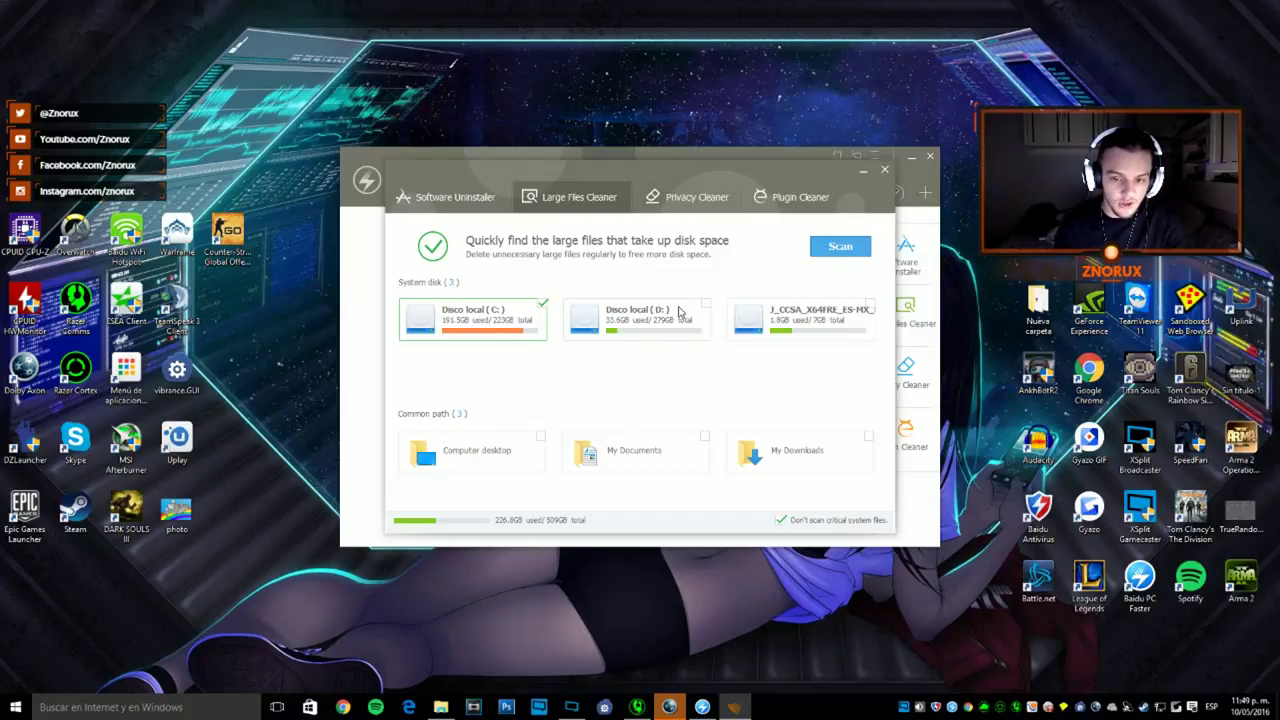
pyautogui.press('Return')
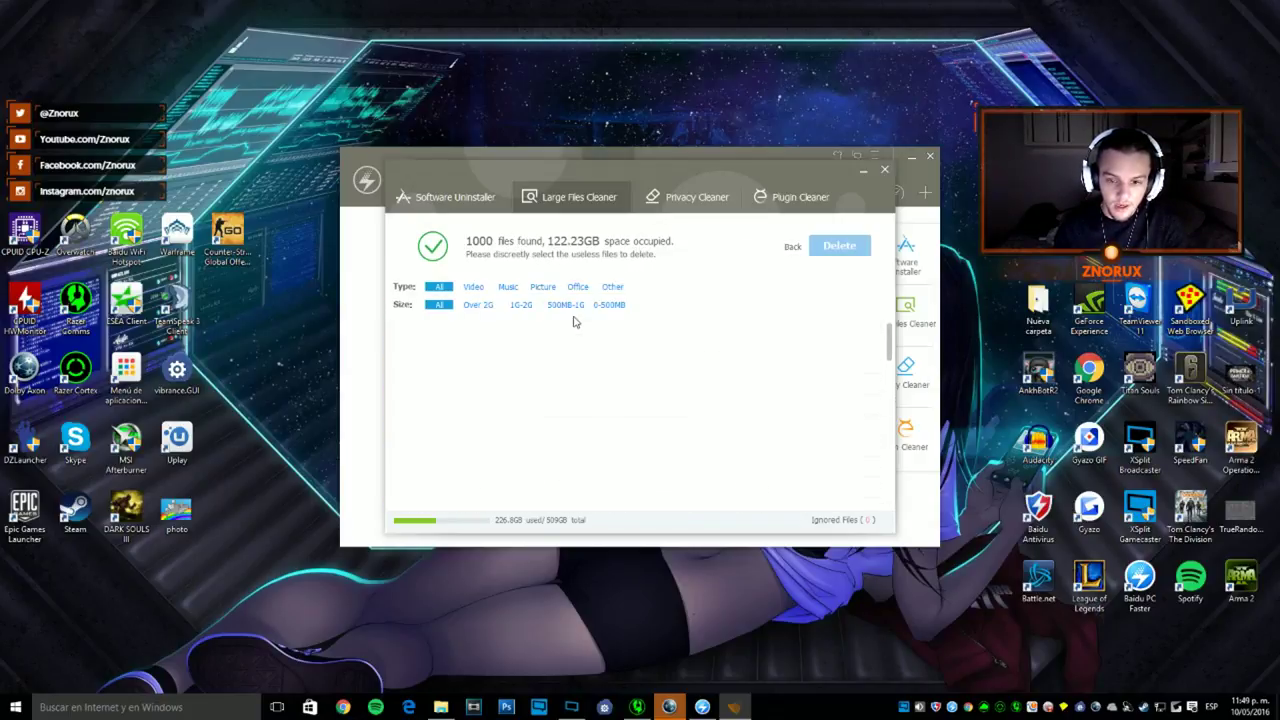
pyautogui.scroll(-5, 525, 342)
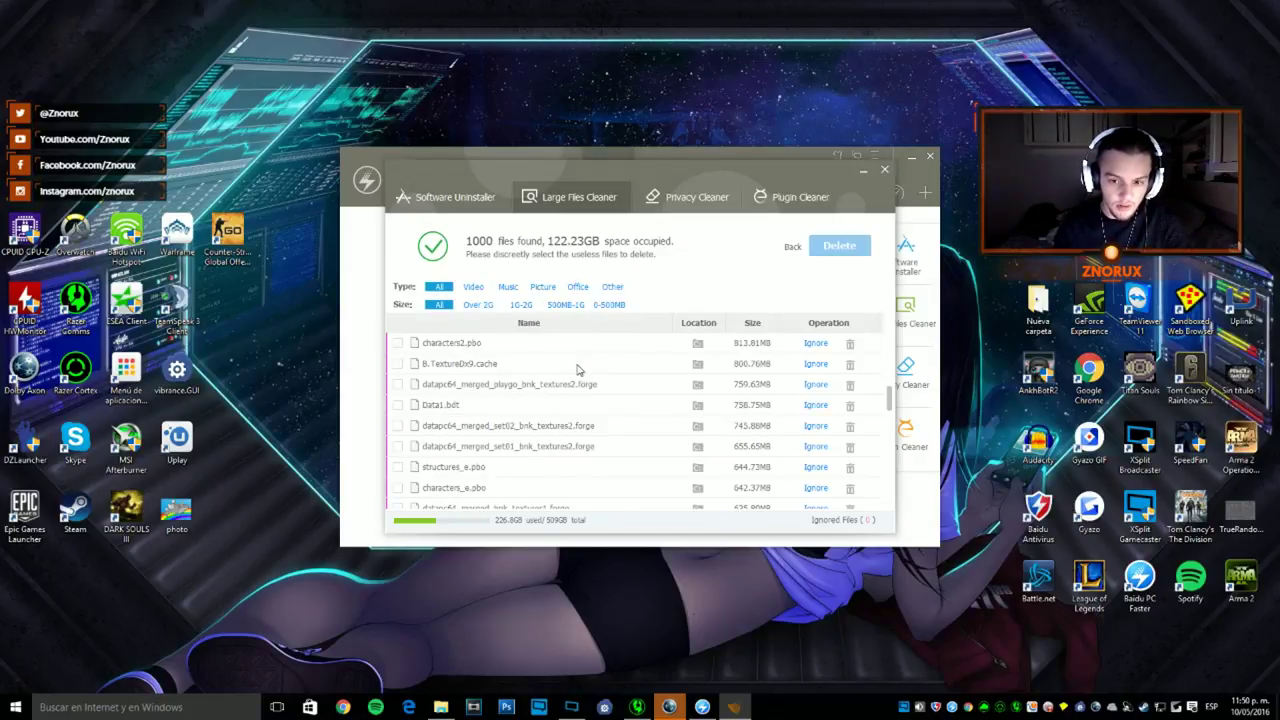
pyautogui.scroll(5, 577, 370)
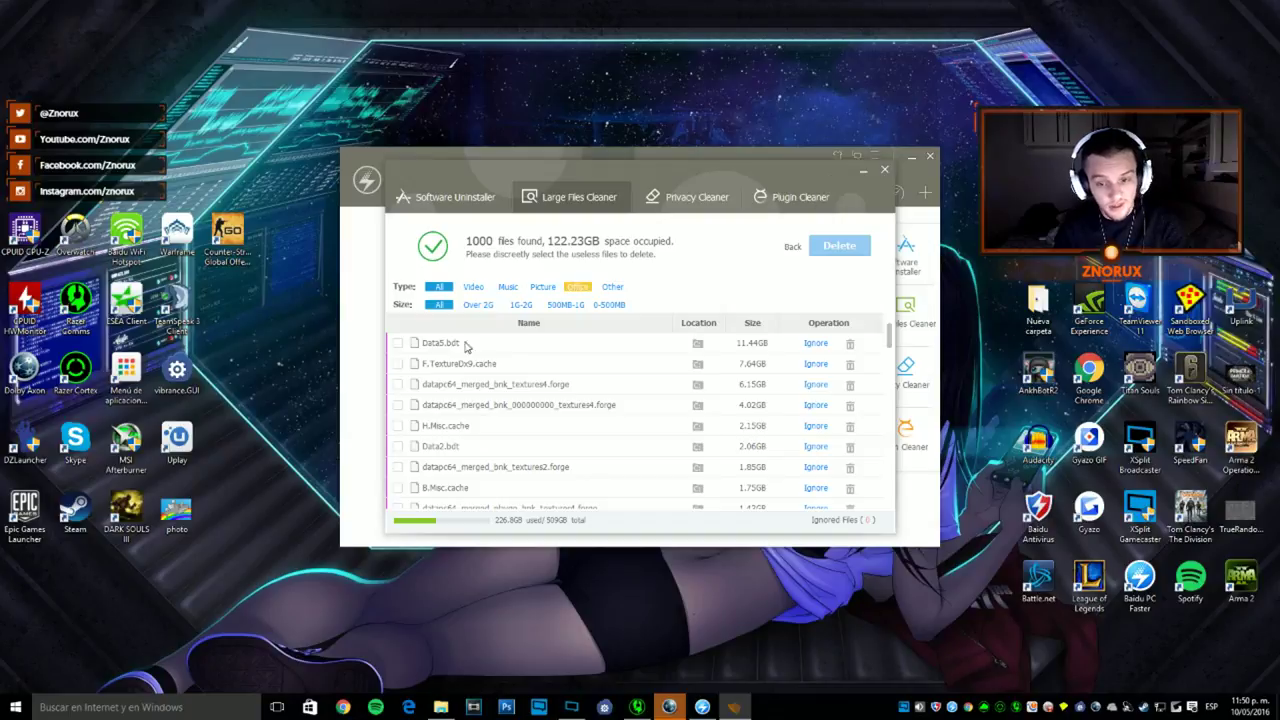
pyautogui.scroll(-15, 578, 373)
pyautogui.scroll(-2, 676, 393)
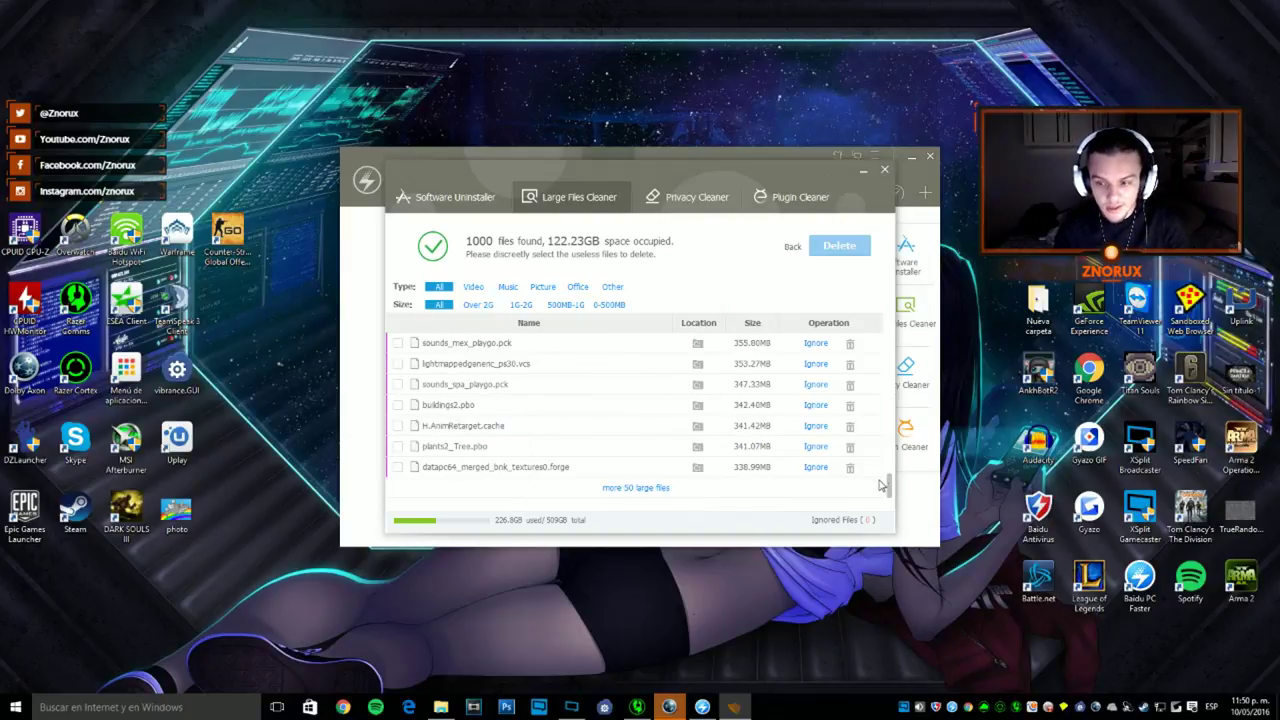
# - View the folder location of the large file Data5.bdt, and close that folder and the Large Files Cleaner
pyautogui.moveTo(884, 486); pyautogui.dragTo(594, 360)
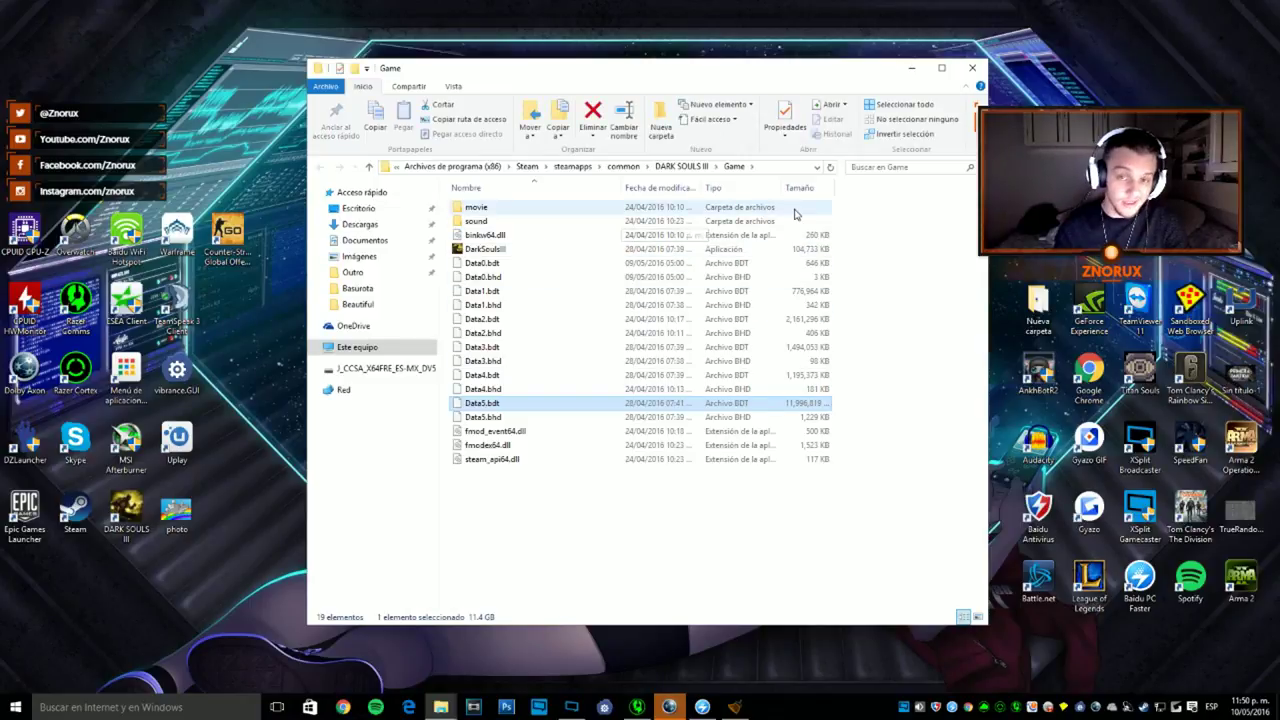
pyautogui.click(972, 67)
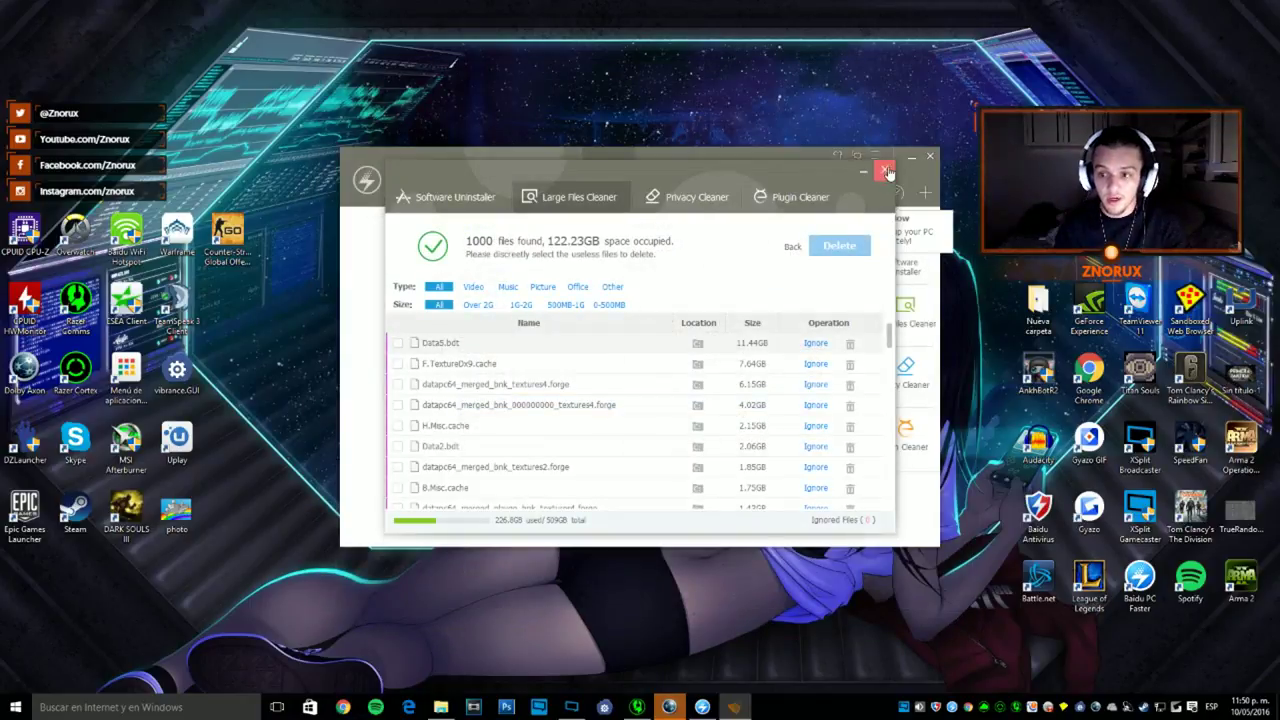
pyautogui.click(897, 177)
# - Open the SpeedUp startup items manager and examine the applications that start with Windows
pyautogui.click(667, 180)
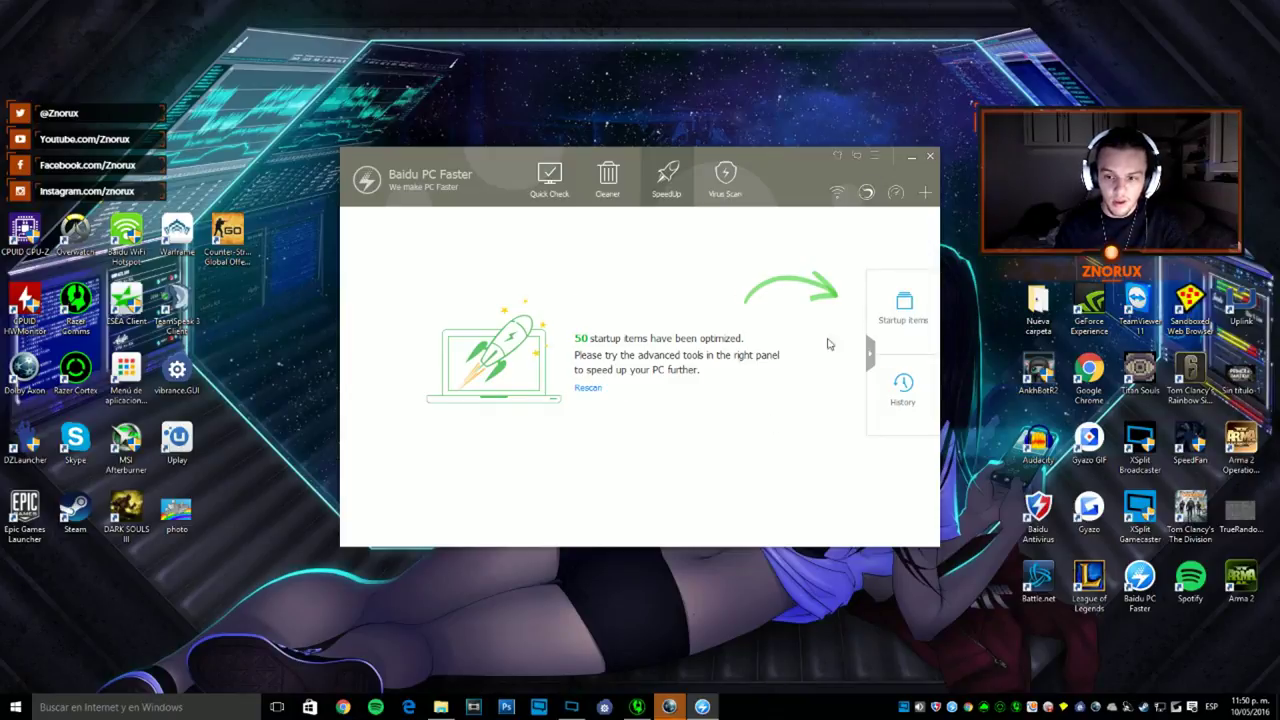
pyautogui.click(902, 302)
pyautogui.scroll(-5, 667, 387)
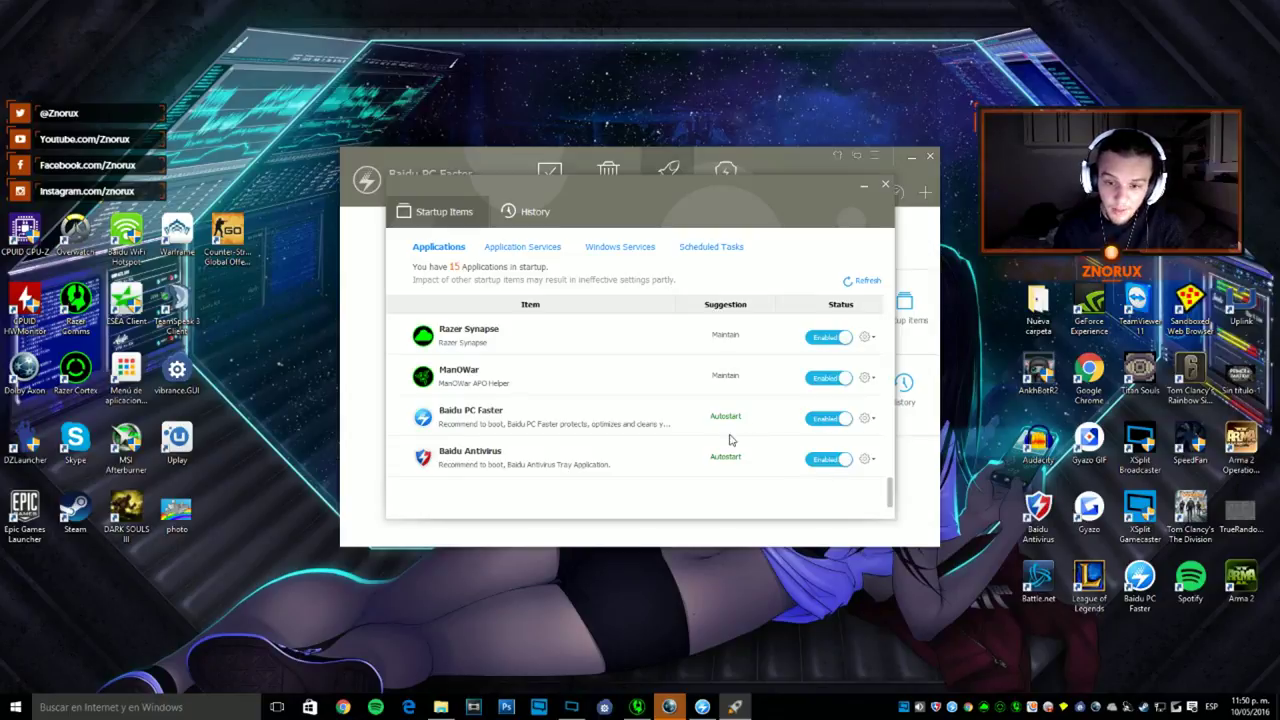
pyautogui.scroll(10, 800, 380)
pyautogui.click(866, 337)
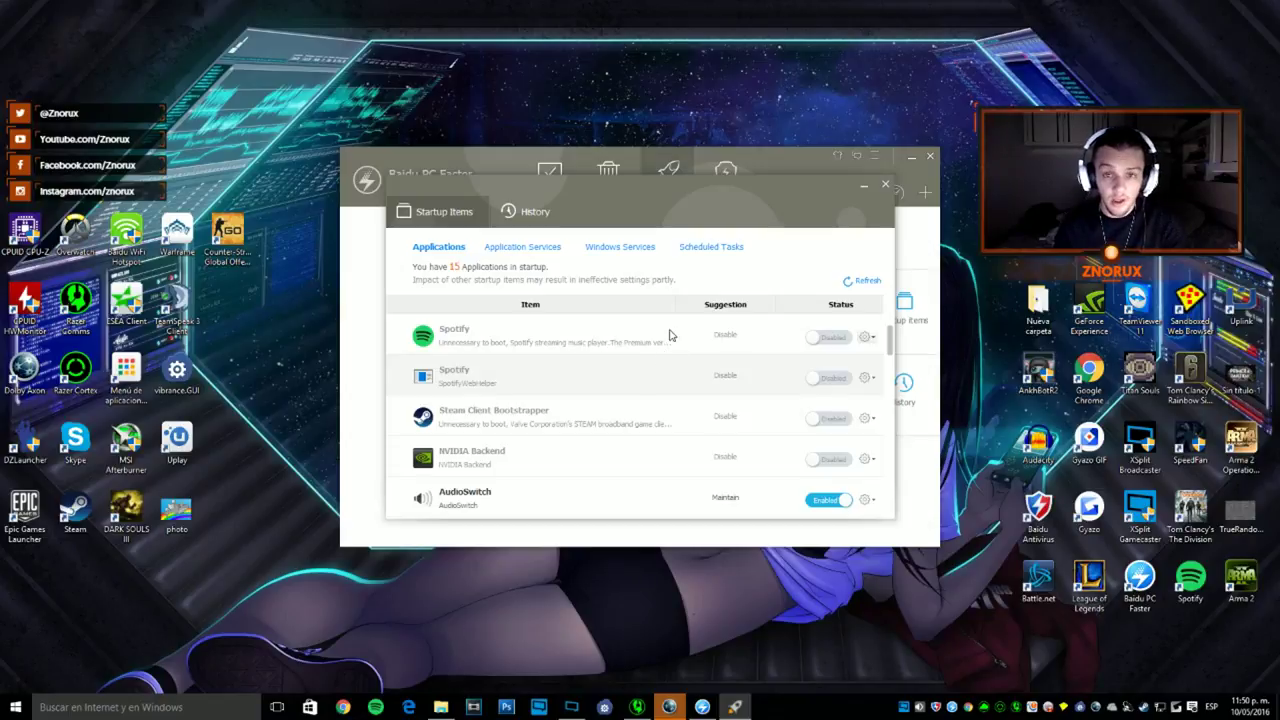
# - Disable Microsoft OneDrive in the list of startup applications
pyautogui.scroll(-5, 710, 350)
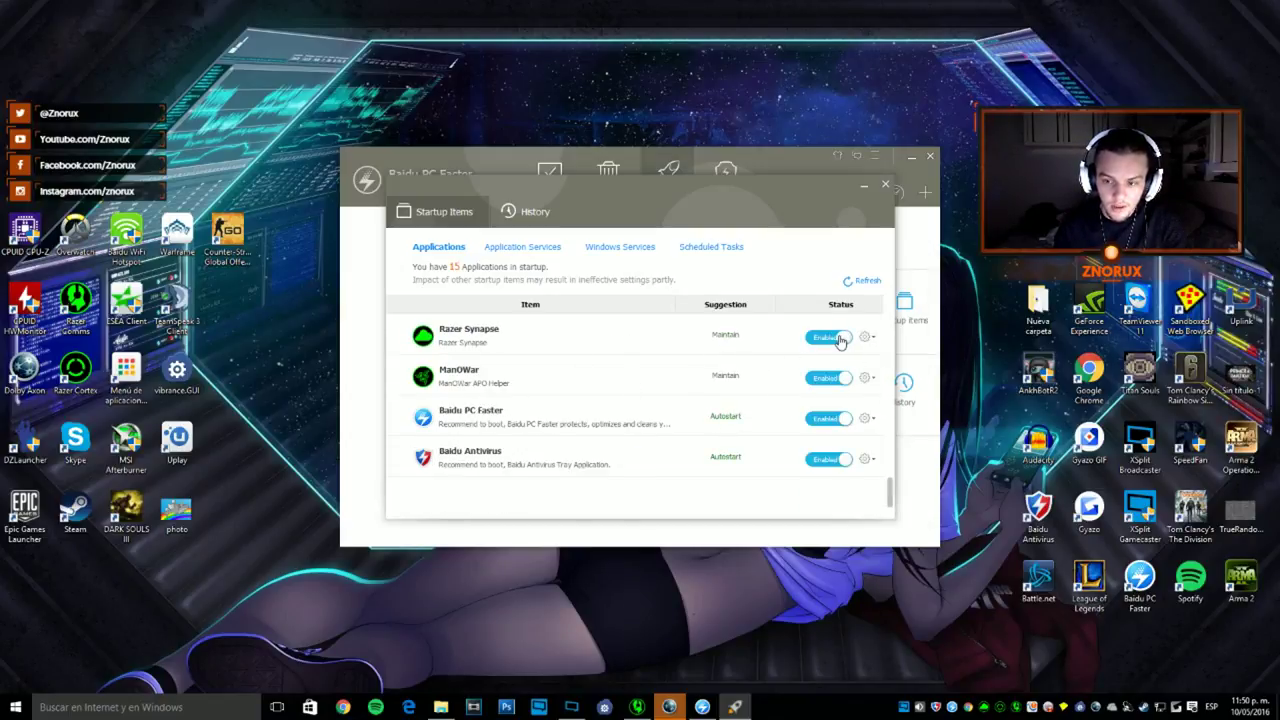
pyautogui.scroll(5, 851, 400)
pyautogui.scroll(-5, 851, 400)
pyautogui.scroll(1, 820, 410)
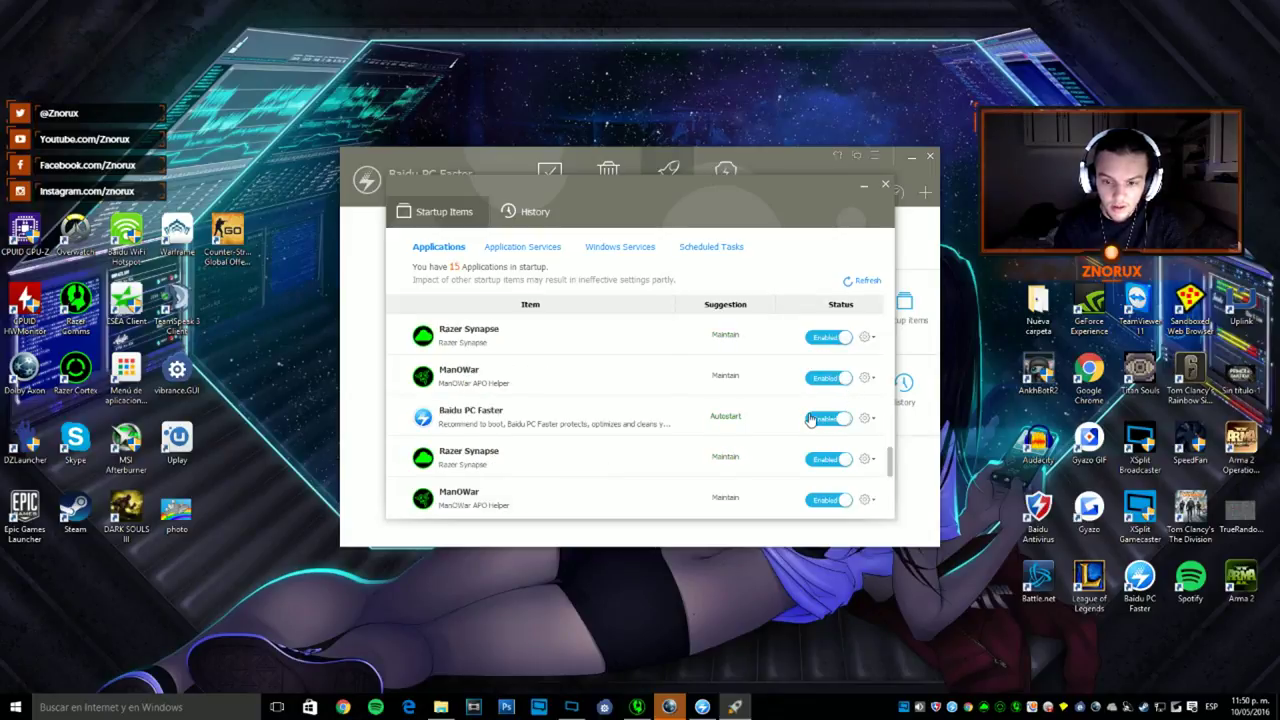
pyautogui.scroll(3, 740, 350)
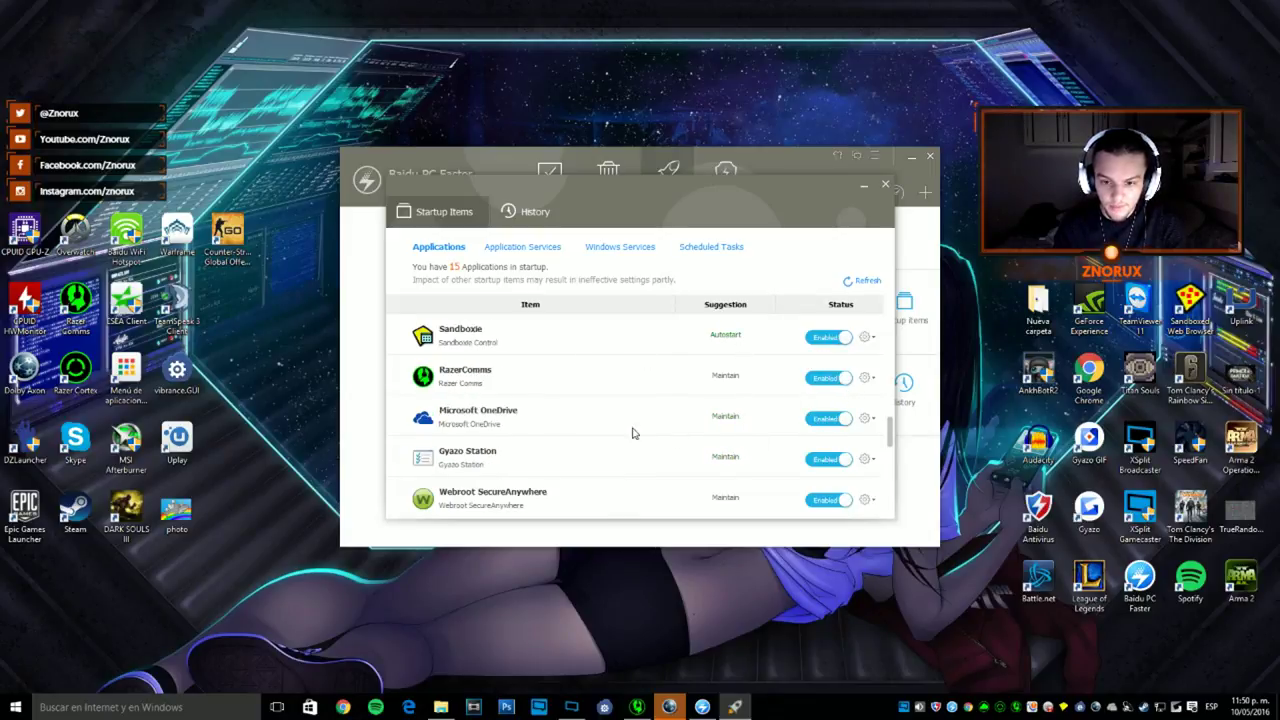
pyautogui.click(828, 425)
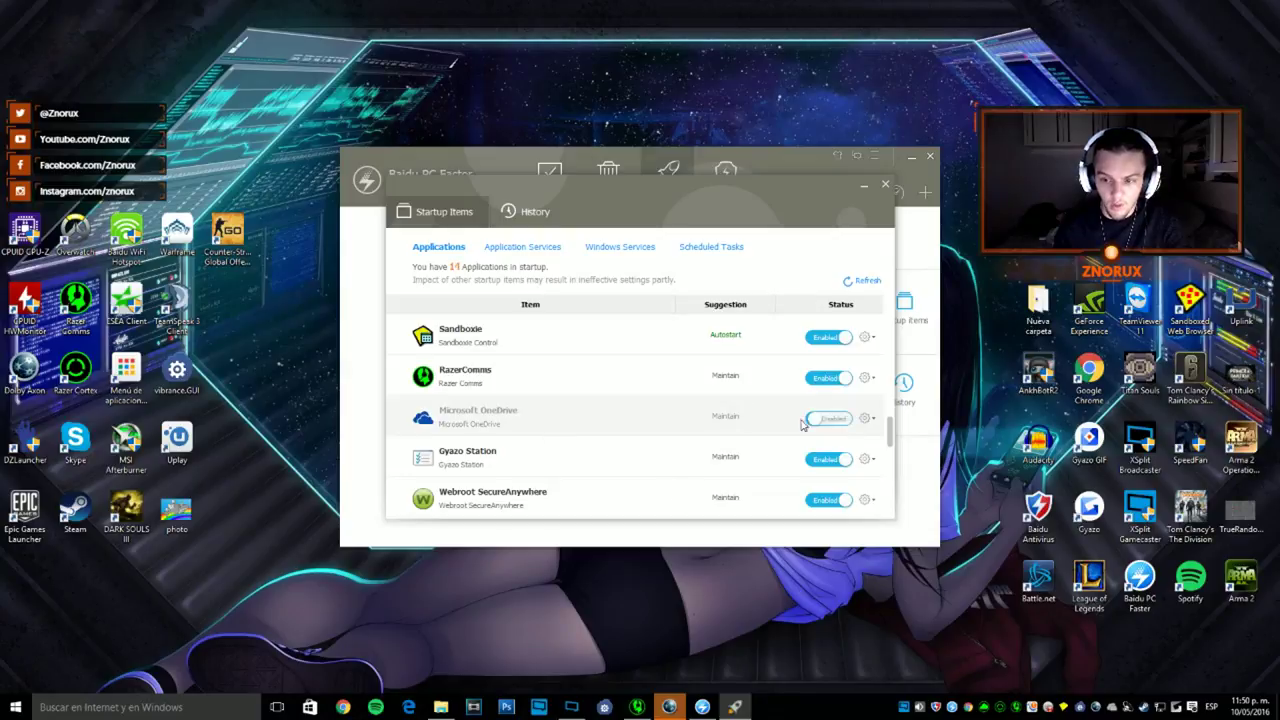
# - Refresh the list of startup applications, review its enabled and disabled items, and close the startup items manager
pyautogui.click(858, 285)
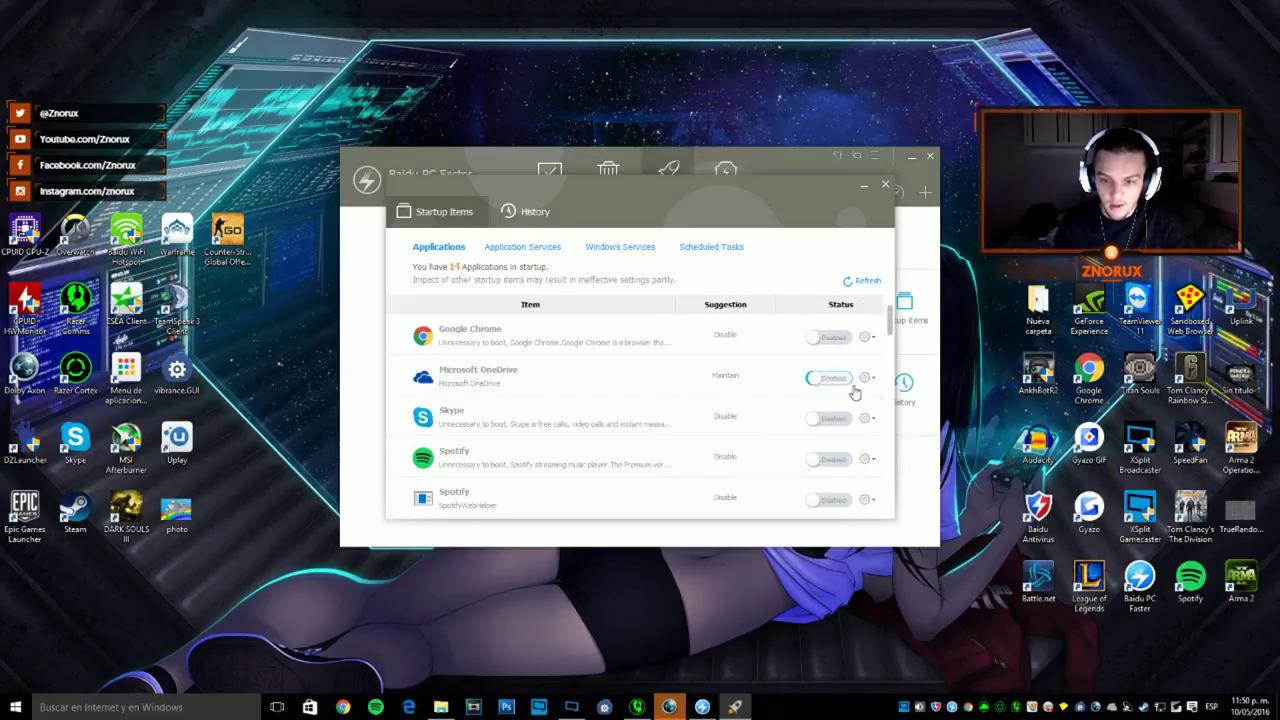
pyautogui.scroll(-3, 855, 398)
pyautogui.scroll(-5, 838, 437)
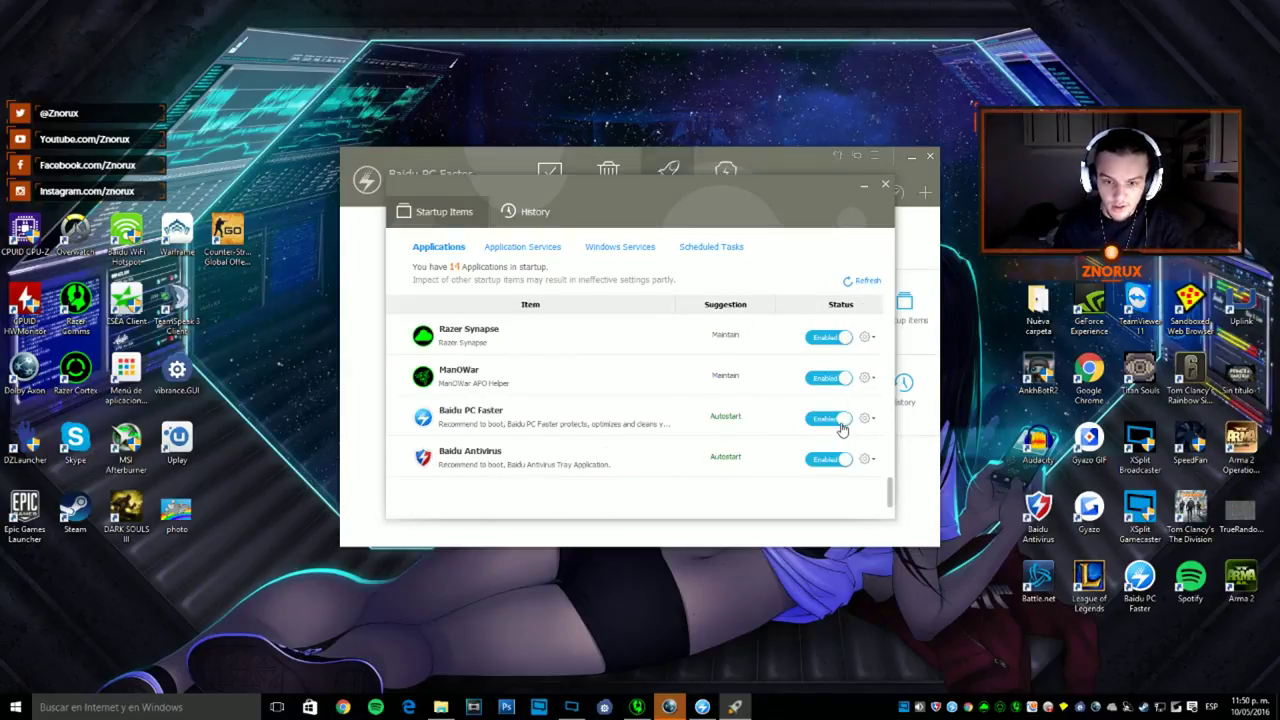
pyautogui.scroll(3, 840, 432)
pyautogui.scroll(5, 843, 426)
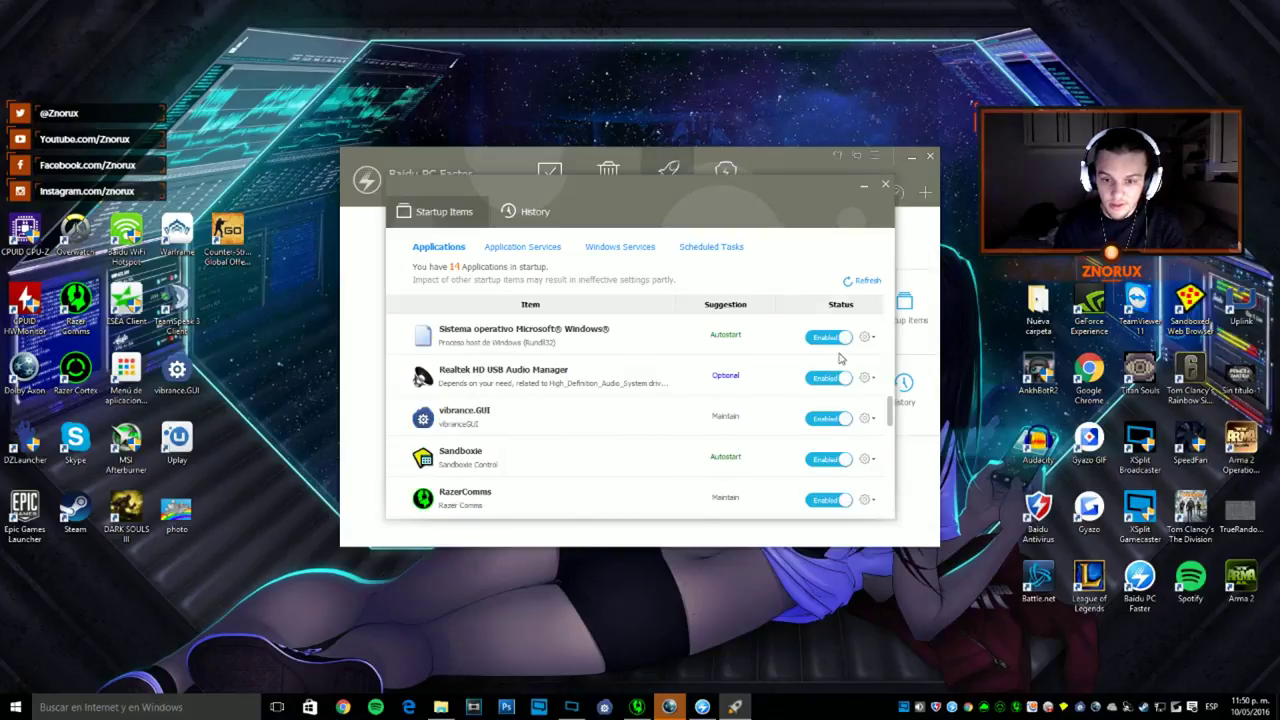
pyautogui.click(885, 185)
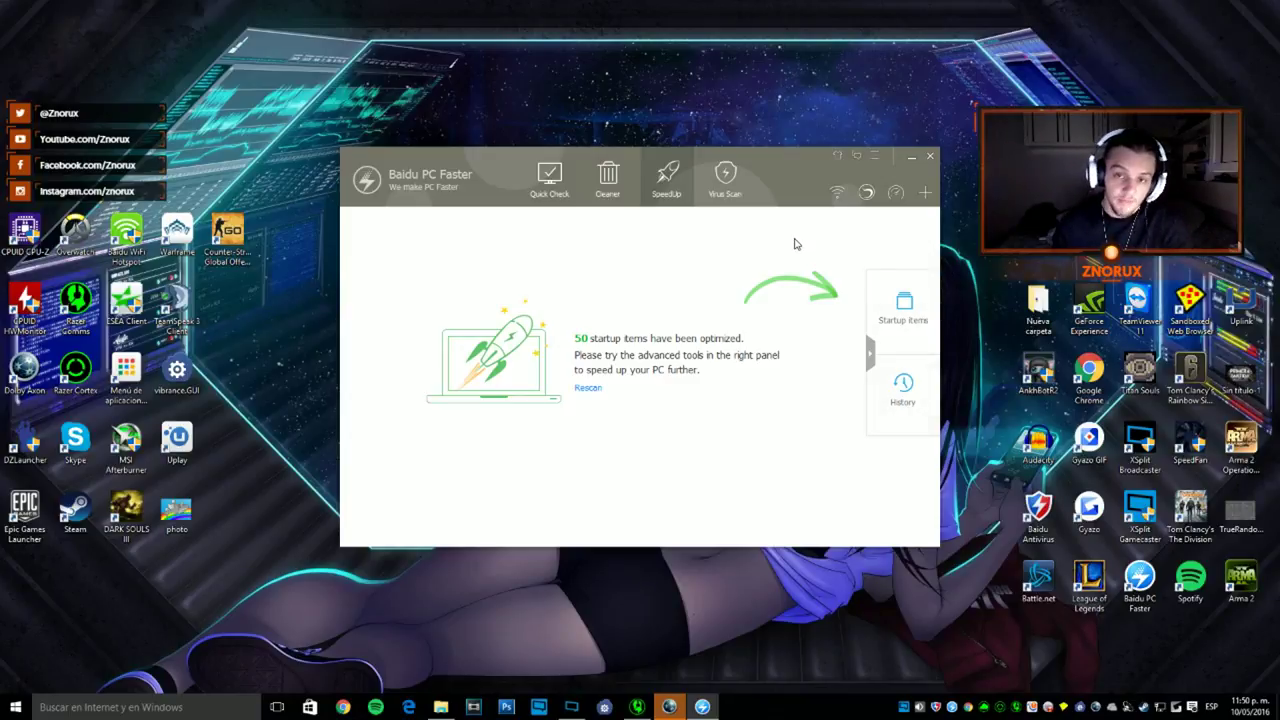
# - Start a Cloud Scan for viruses, stop it while it is running, and check what the Internet Scan option offers
pyautogui.click(727, 180)
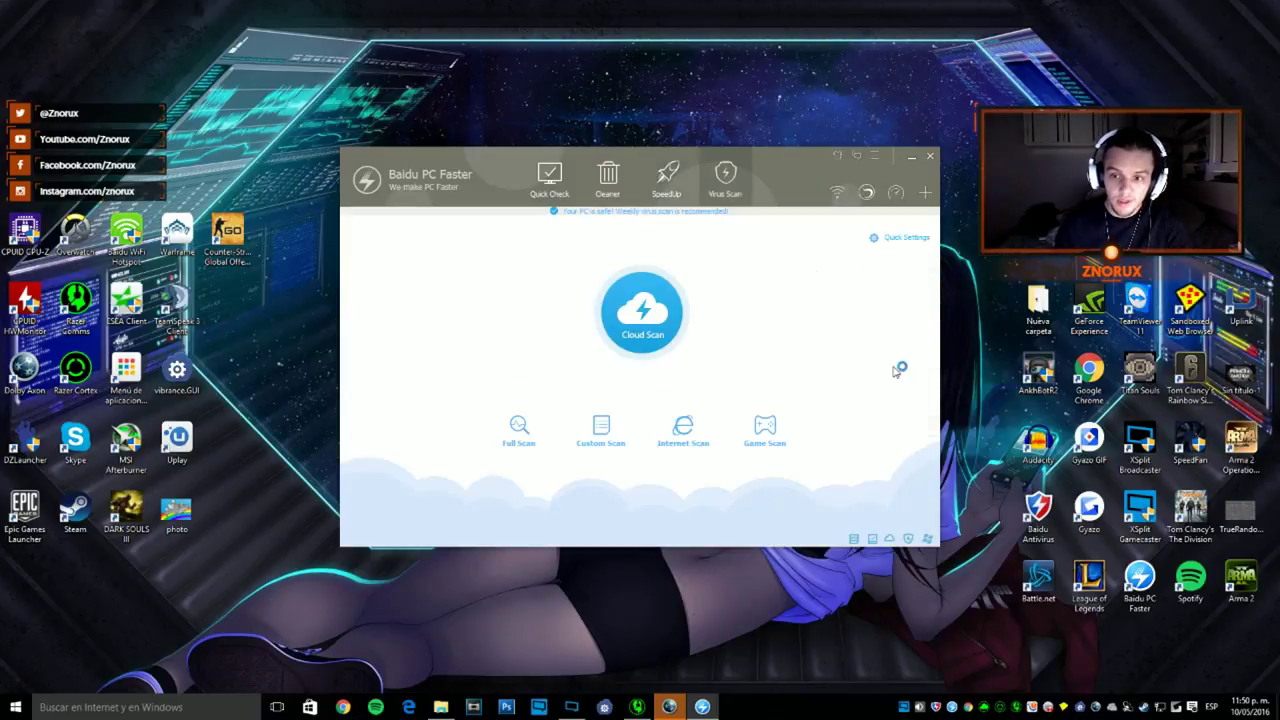
pyautogui.click(640, 343)
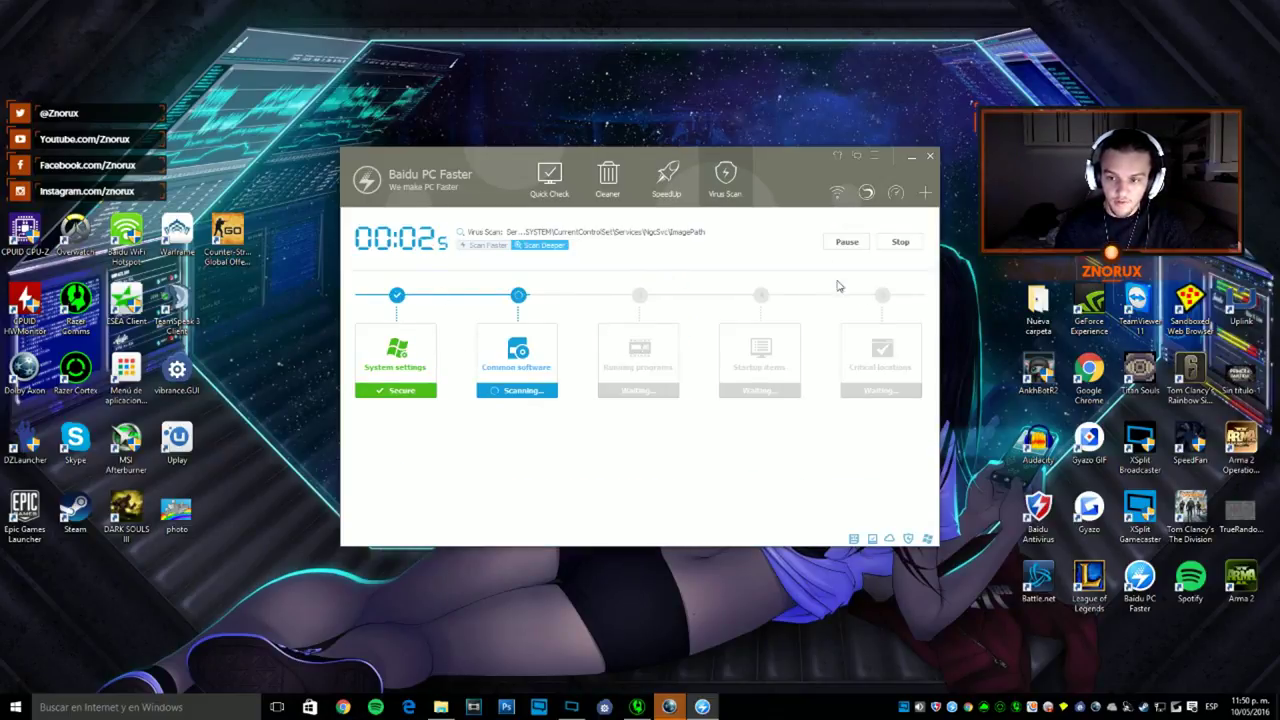
pyautogui.click(900, 242)
pyautogui.click(674, 424)
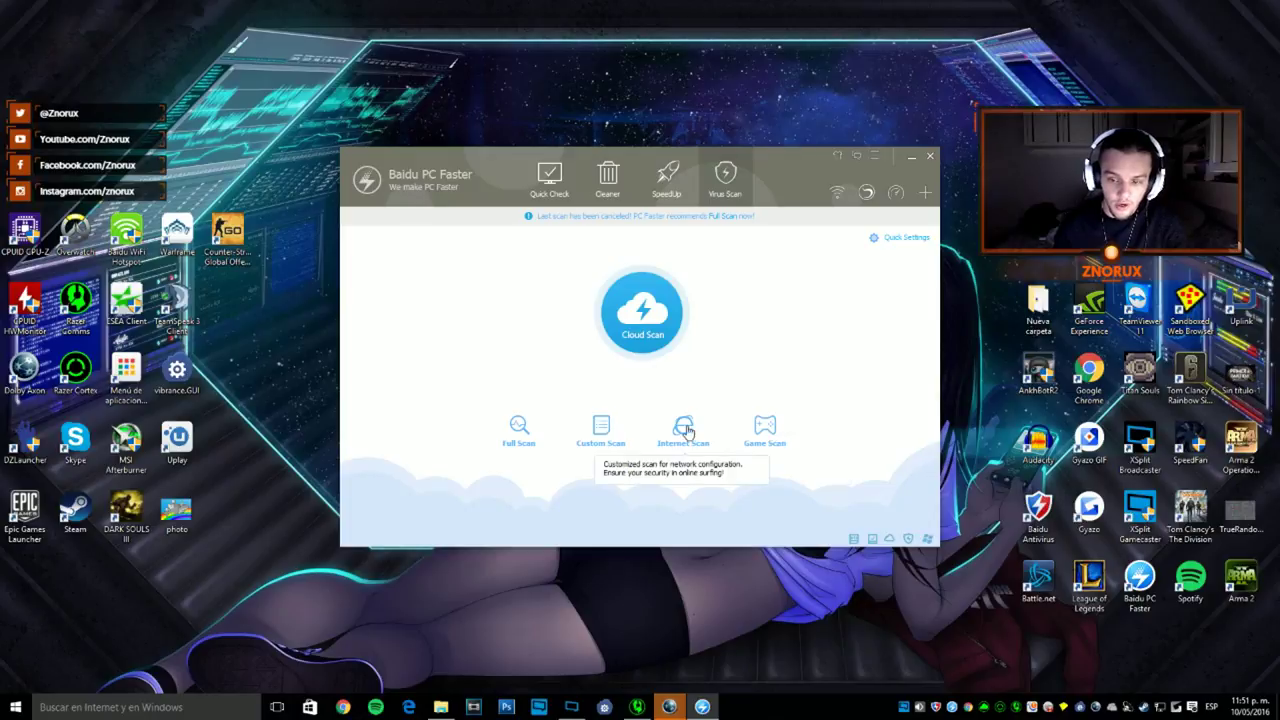
# - Open Game Faster from the additional tools, examine the performance score and running processes, and close it
pyautogui.click(925, 192)
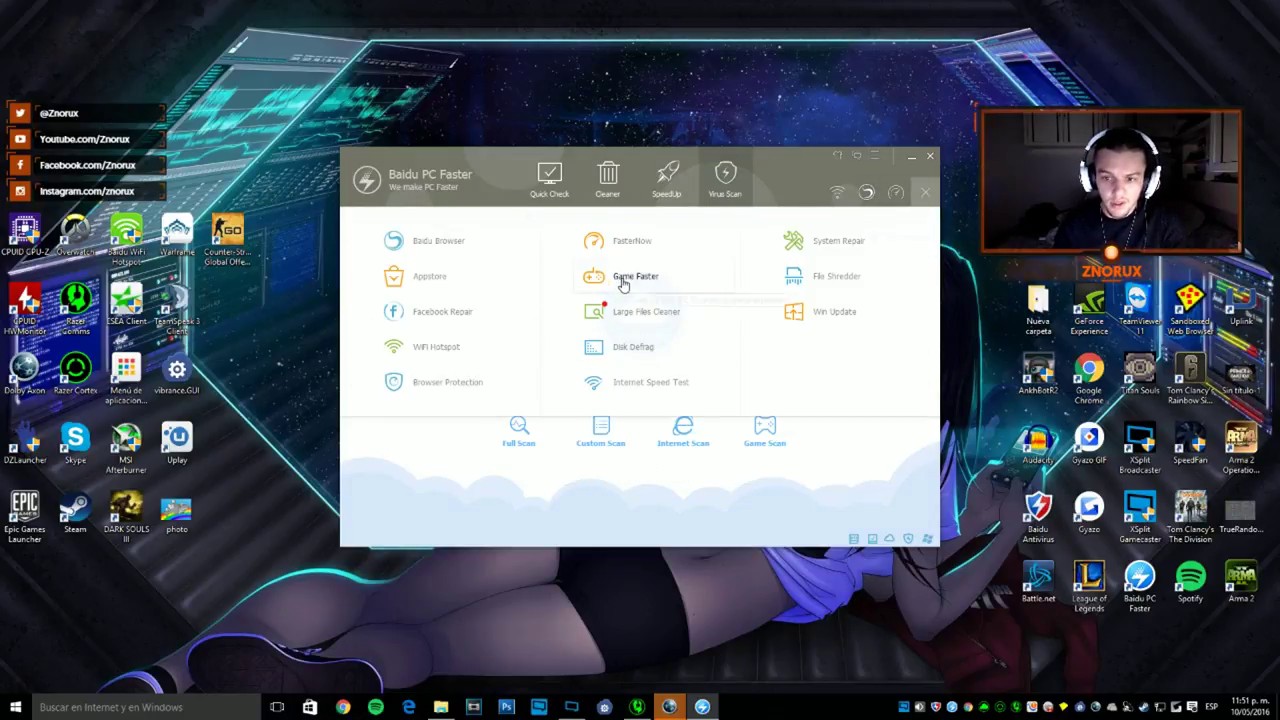
pyautogui.click(669, 287)
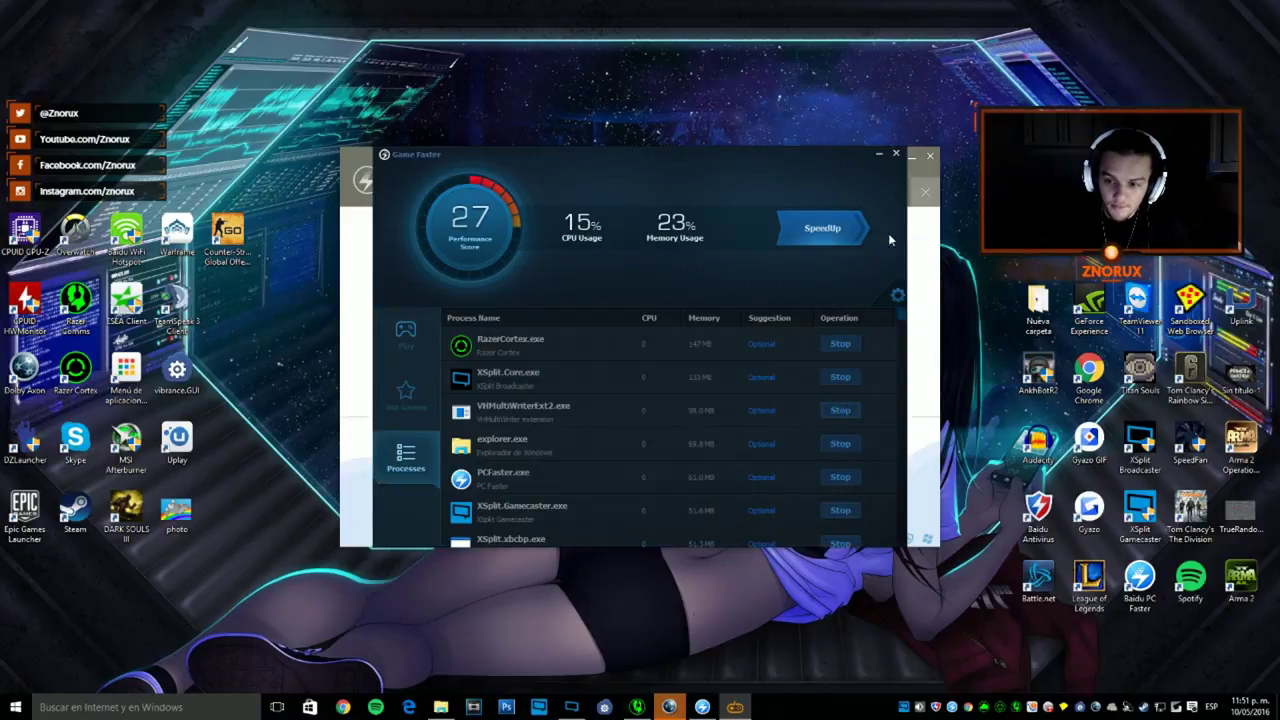
pyautogui.click(896, 153)
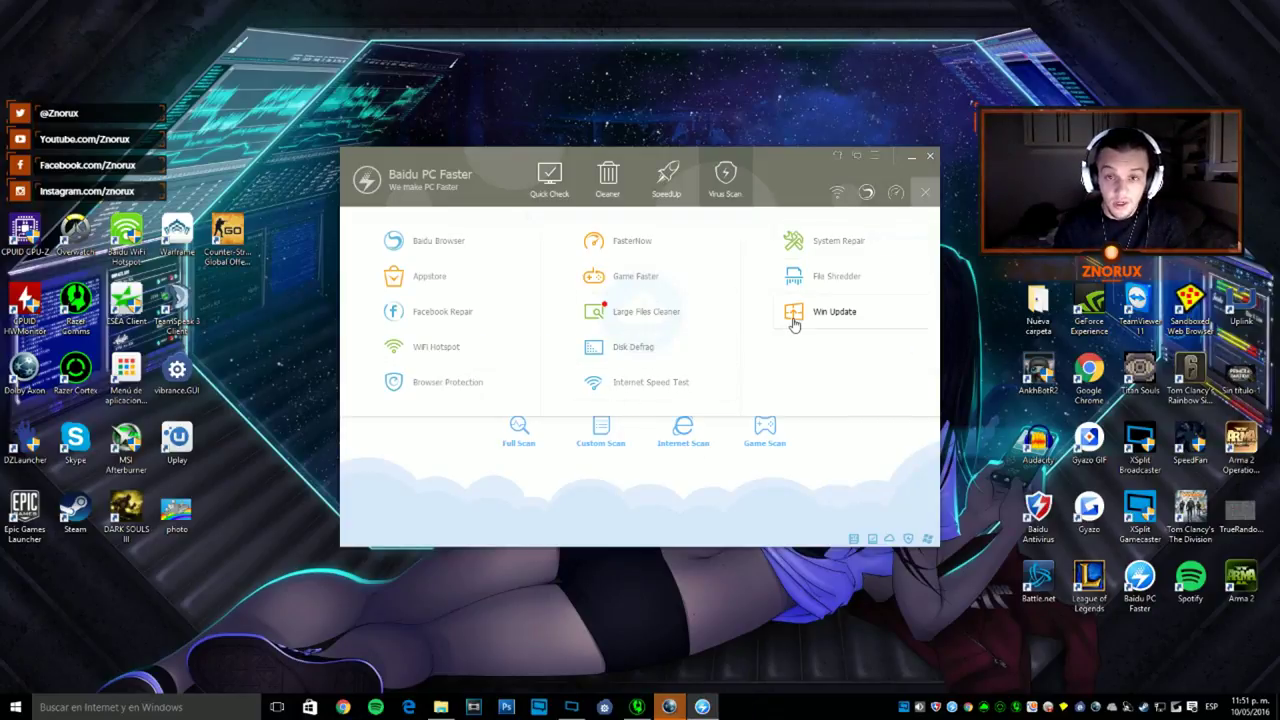
# - Analyze Disco local (D:) for fragmentation with Disk Defrag, and leave the tool without defragmenting
pyautogui.click(634, 350)
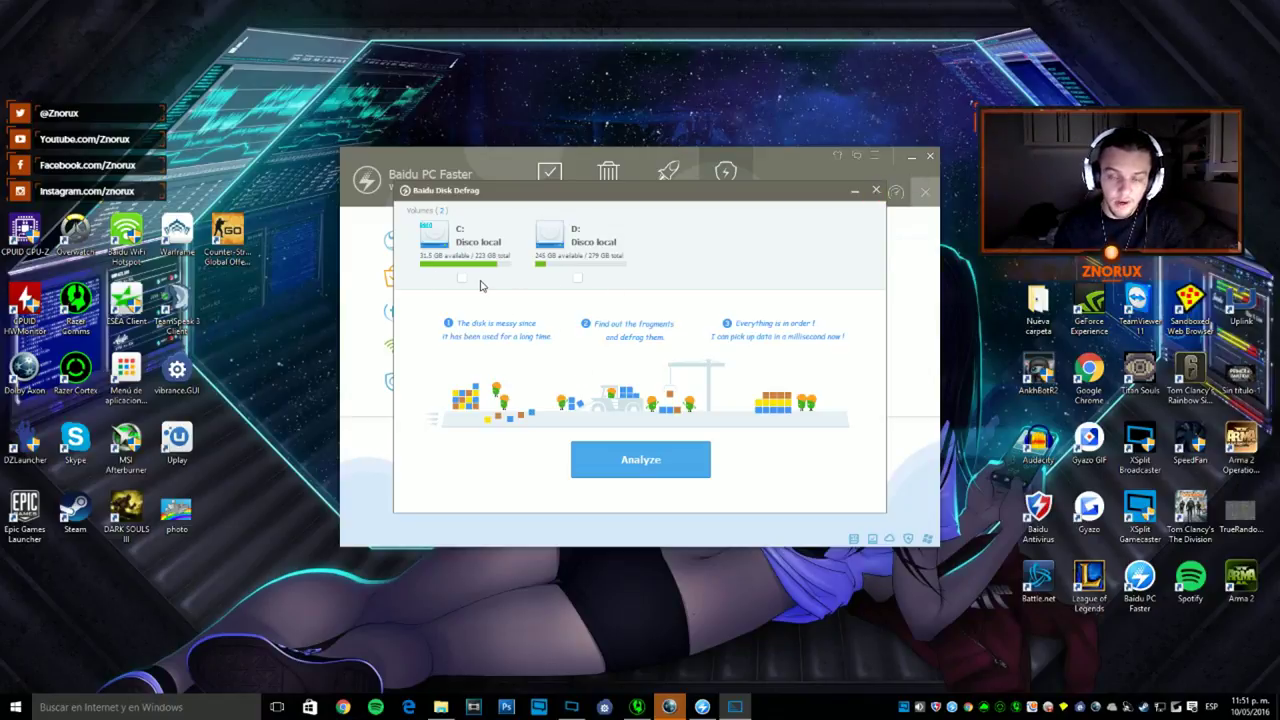
pyautogui.click(577, 278)
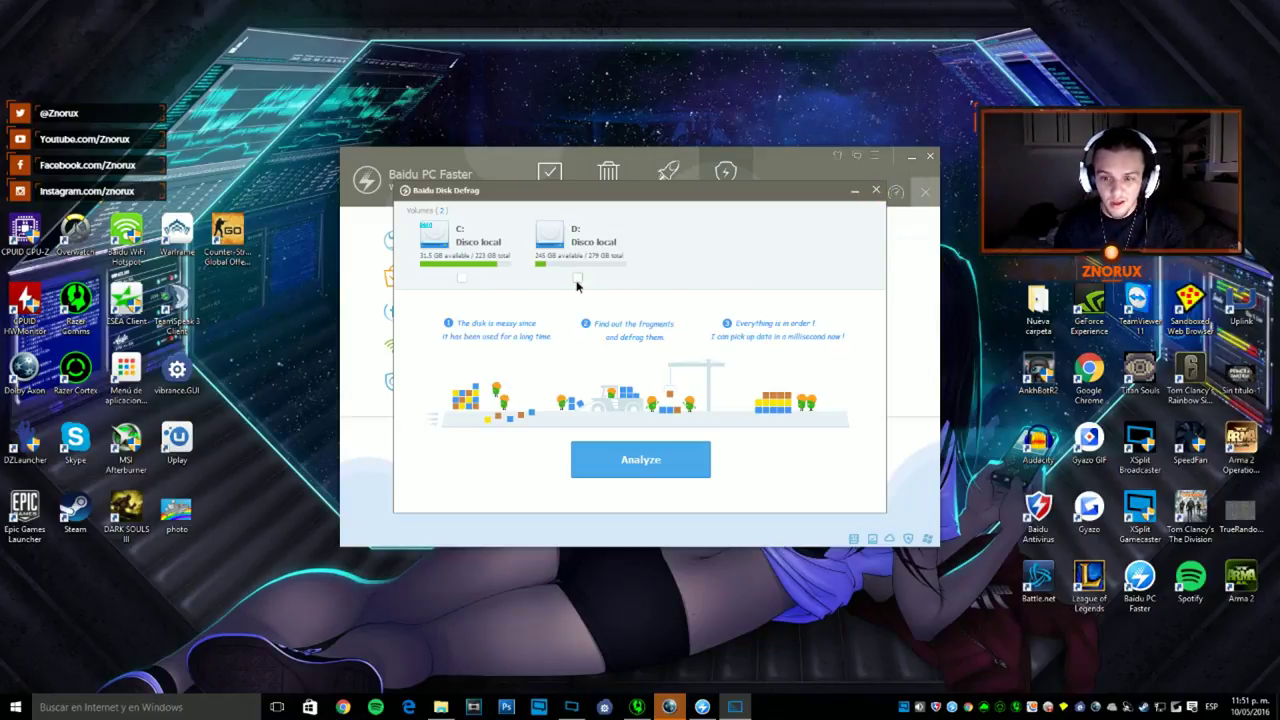
pyautogui.click(640, 459)
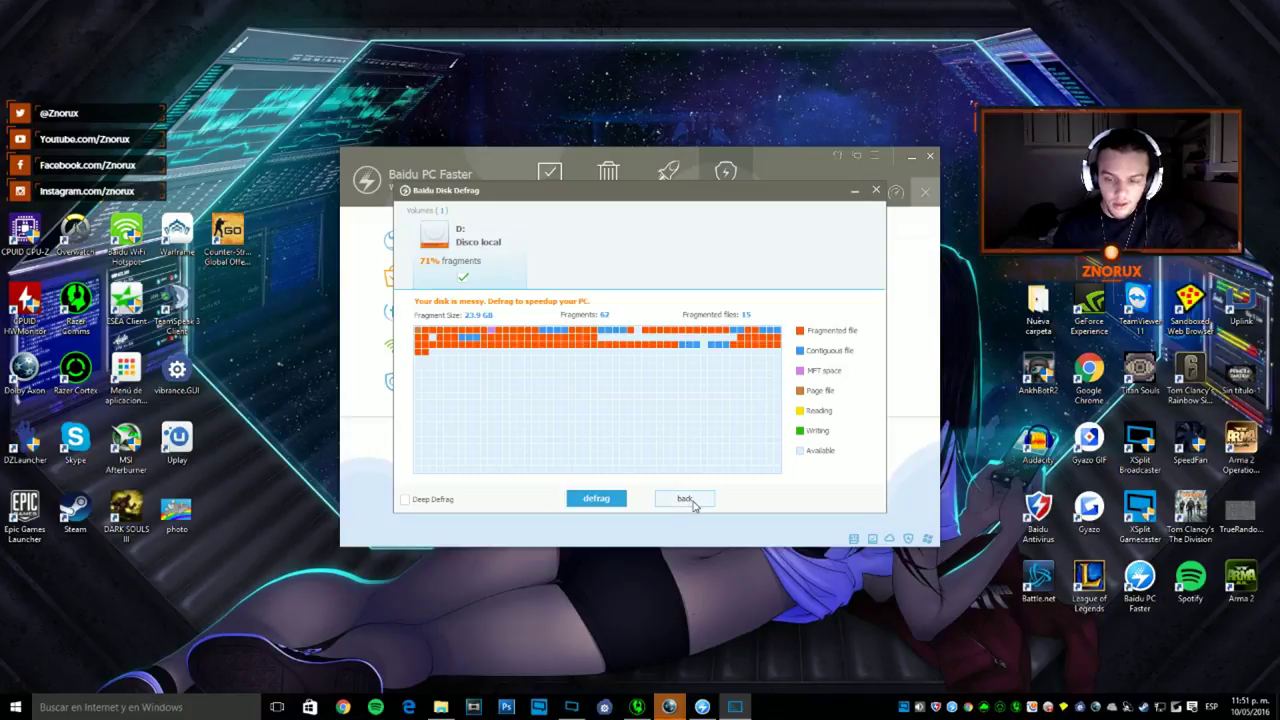
pyautogui.click(699, 504)
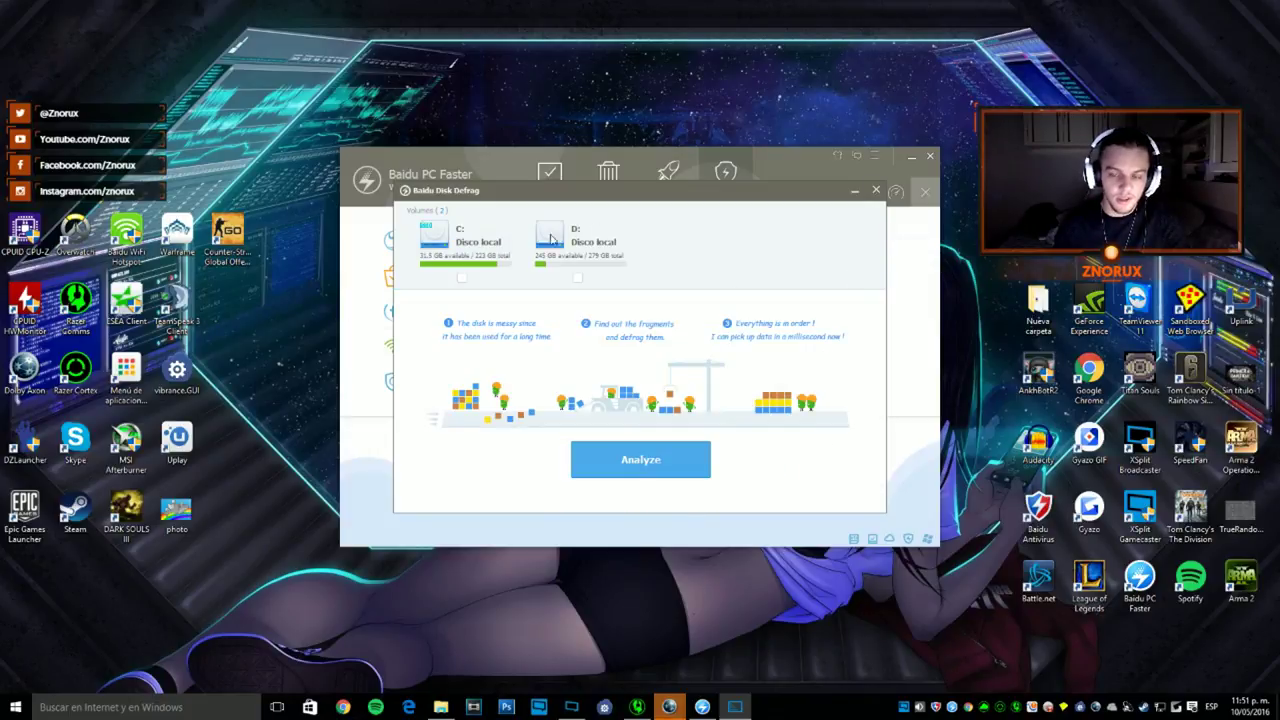
pyautogui.click(876, 190)
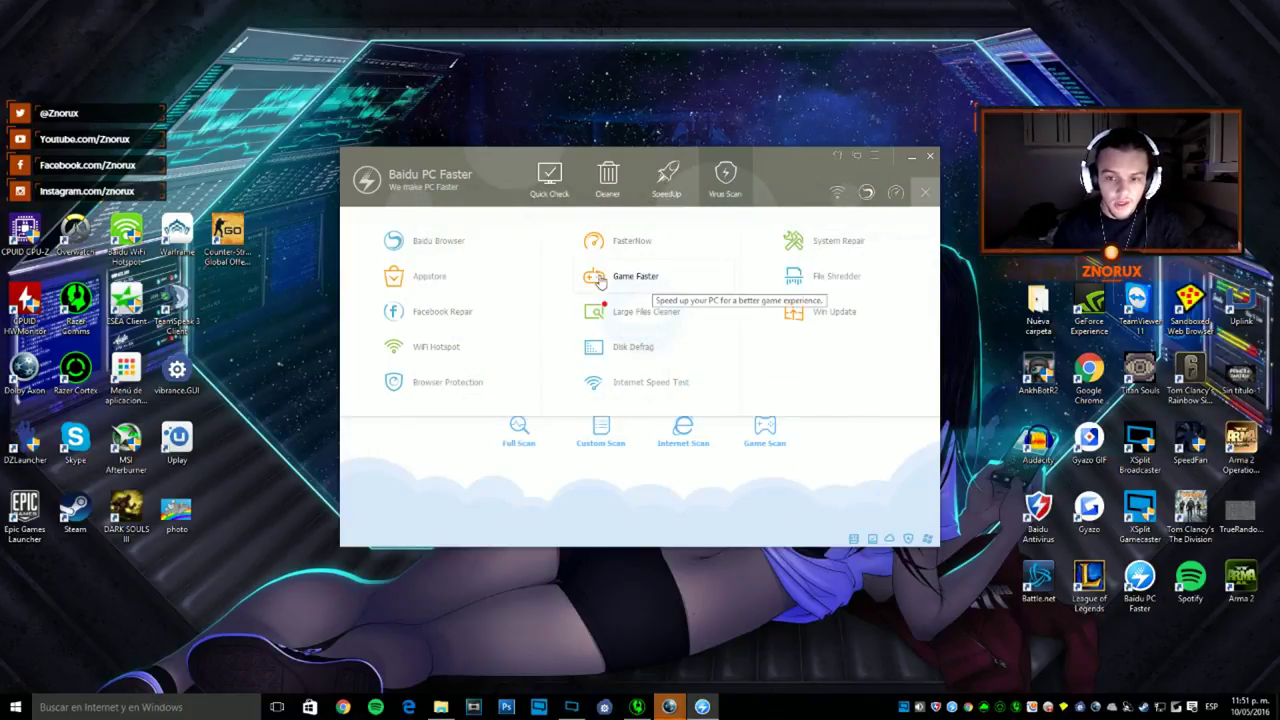
# - Run the Internet Speed Test, close it during the download test, and return to the desktop
pyautogui.click(608, 383)
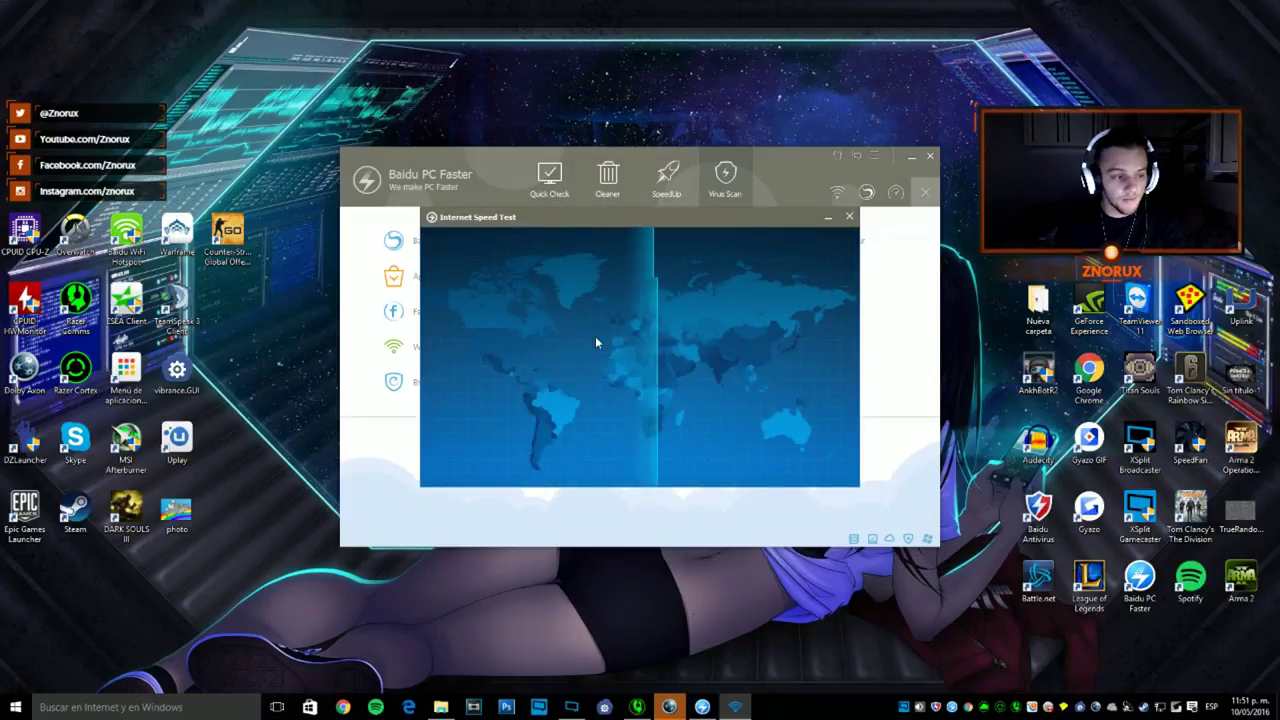
pyautogui.click(634, 457)
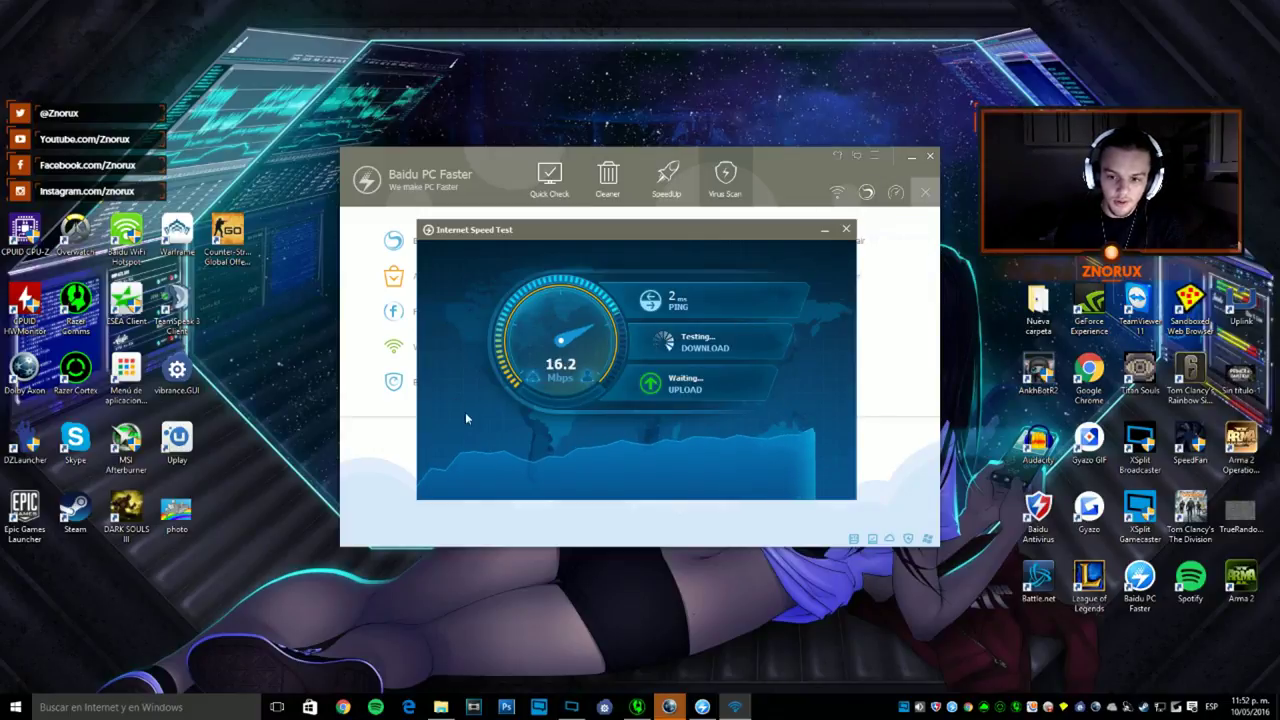
pyautogui.click(846, 229)
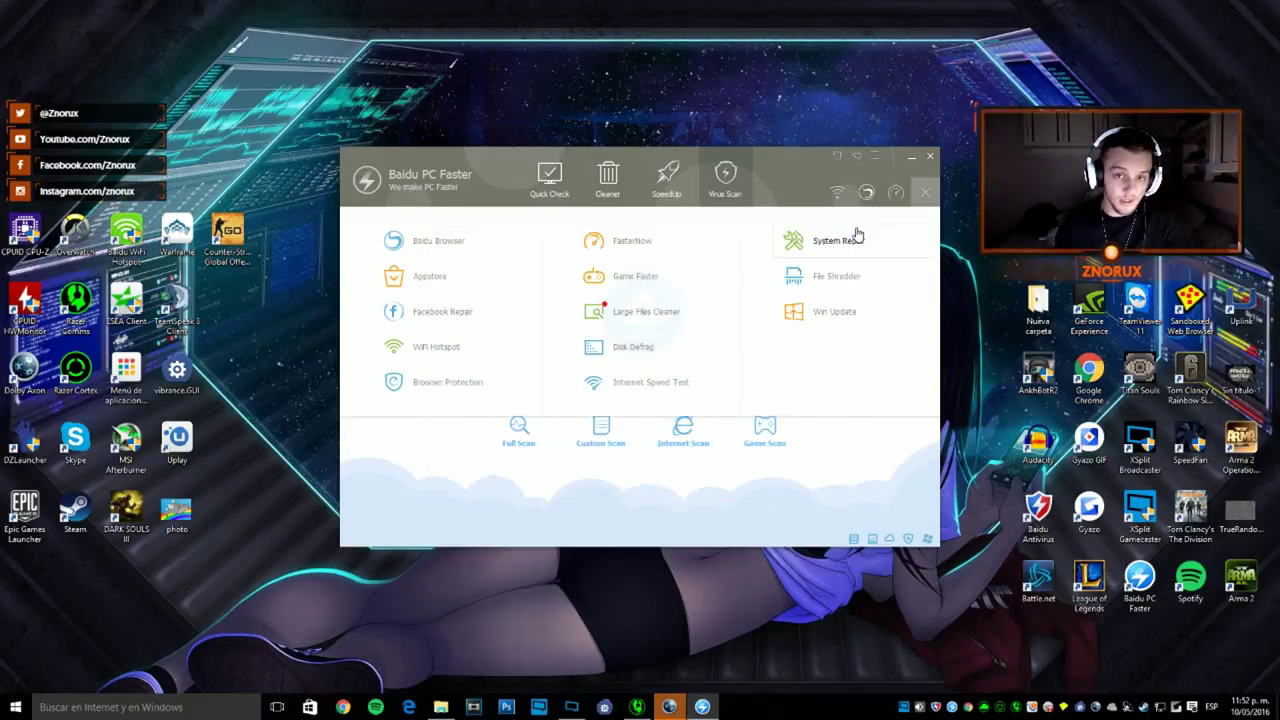
pyautogui.click(875, 160)
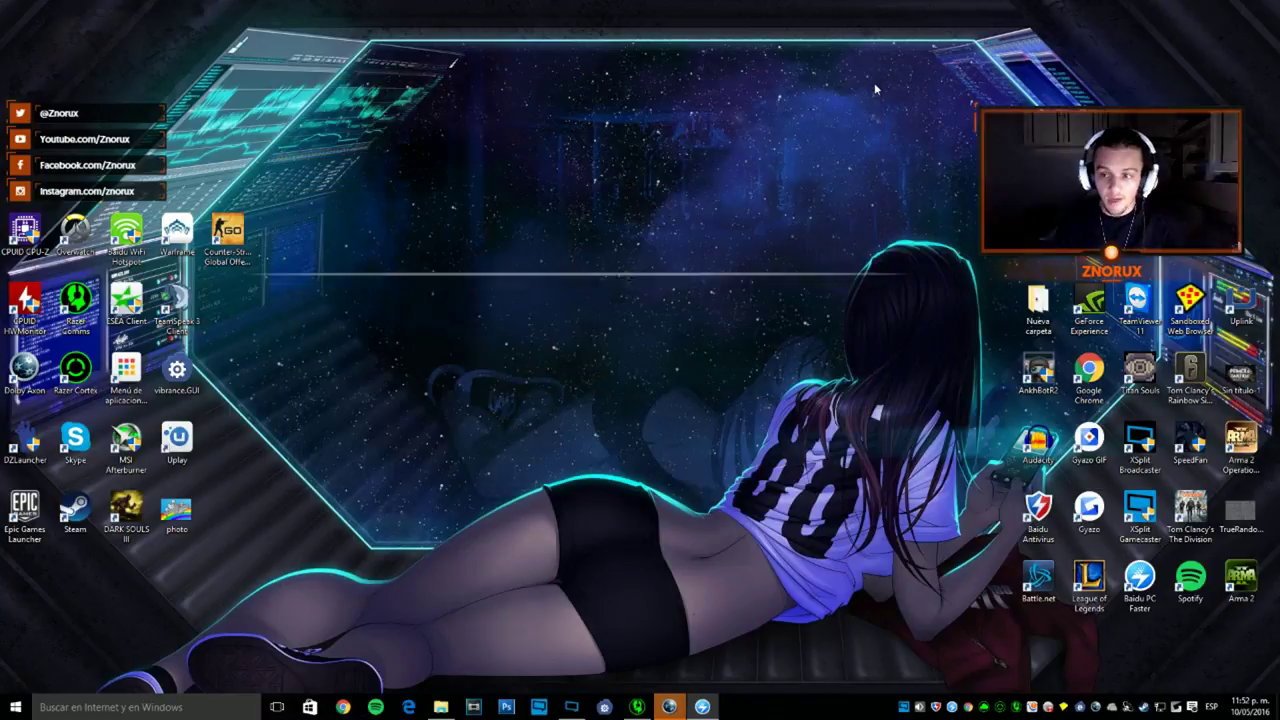